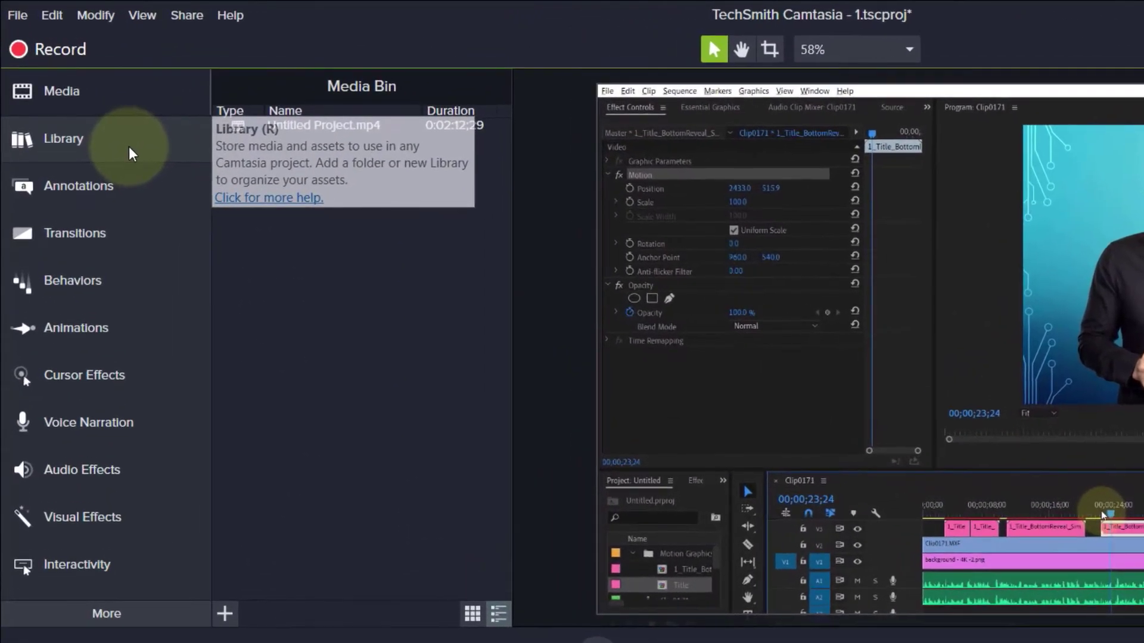
Switch the Library to Camtasia 2019, expand Lower Thirds and select basictext-01.
{"action": "left_click", "coordinate": [128, 146]}
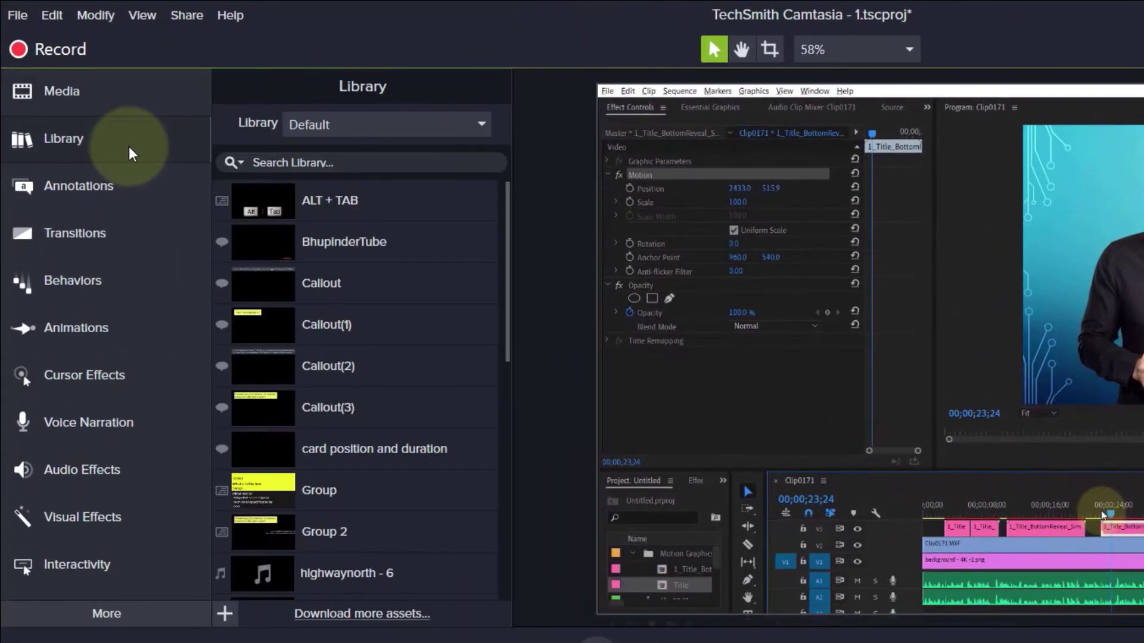
{"action": "left_click", "coordinate": [453, 126]}
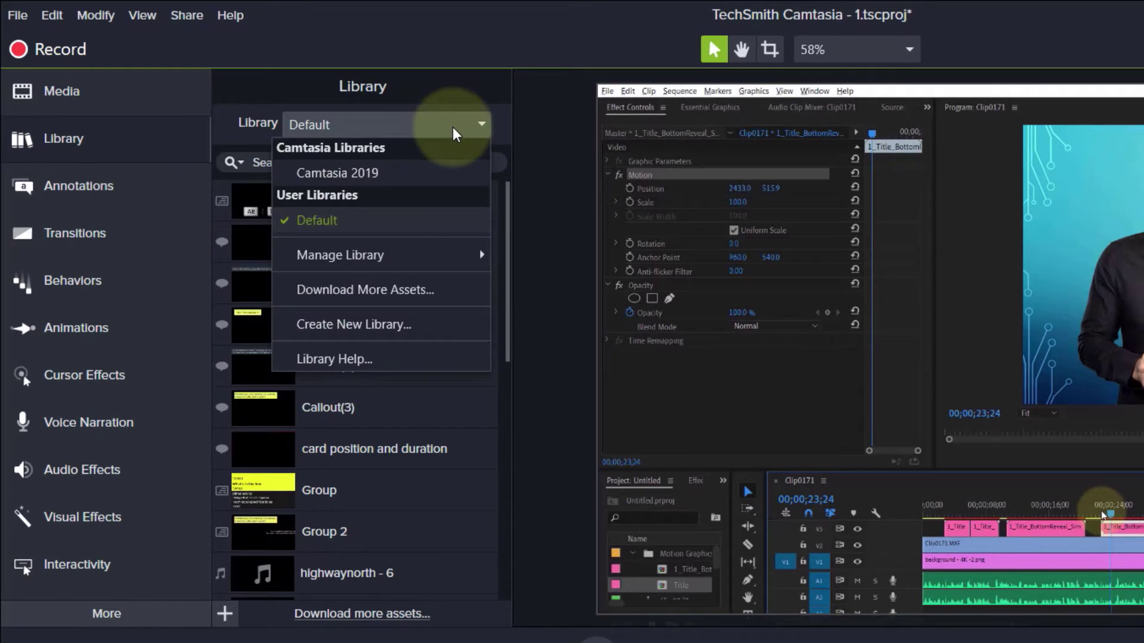
{"action": "left_click", "coordinate": [453, 173]}
{"action": "left_click", "coordinate": [223, 285]}
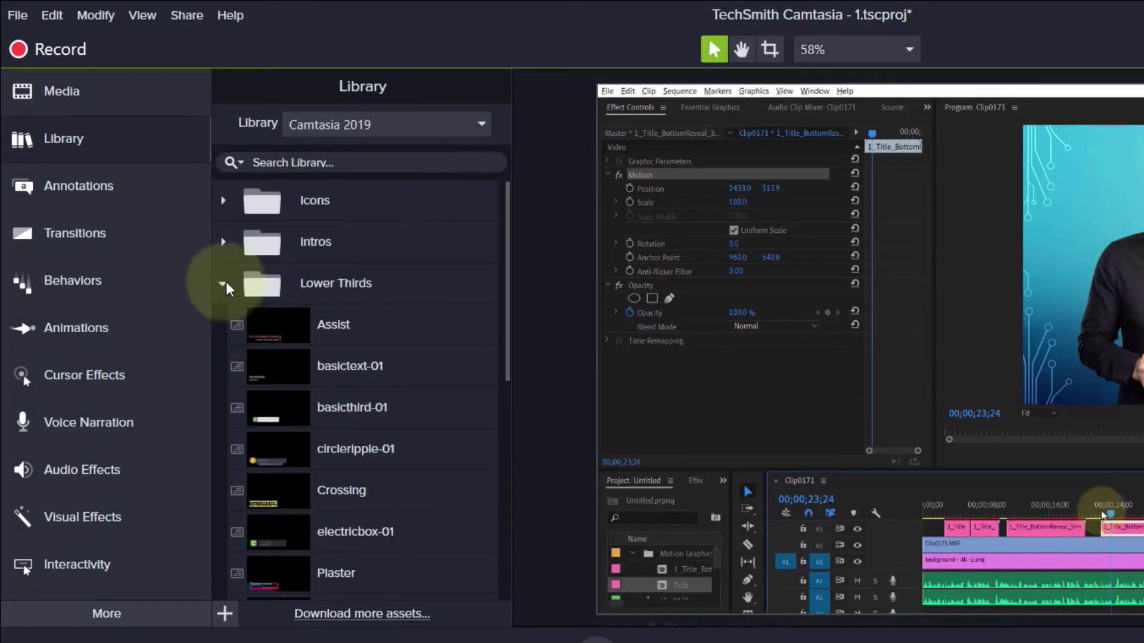
{"action": "left_click", "coordinate": [341, 284]}
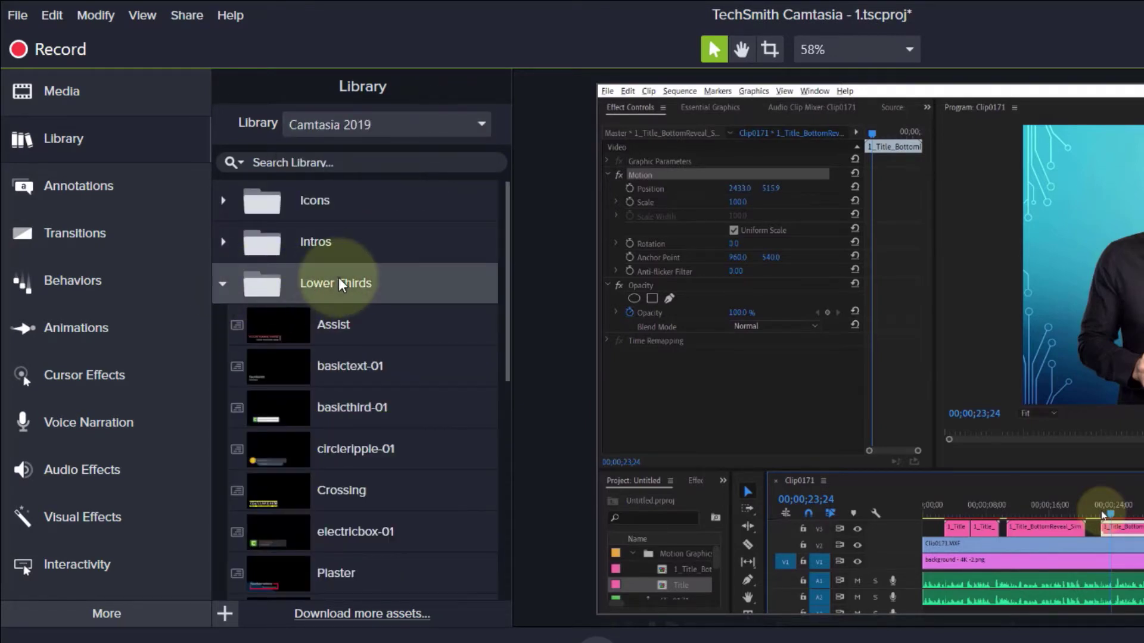
{"action": "left_click", "coordinate": [363, 366]}
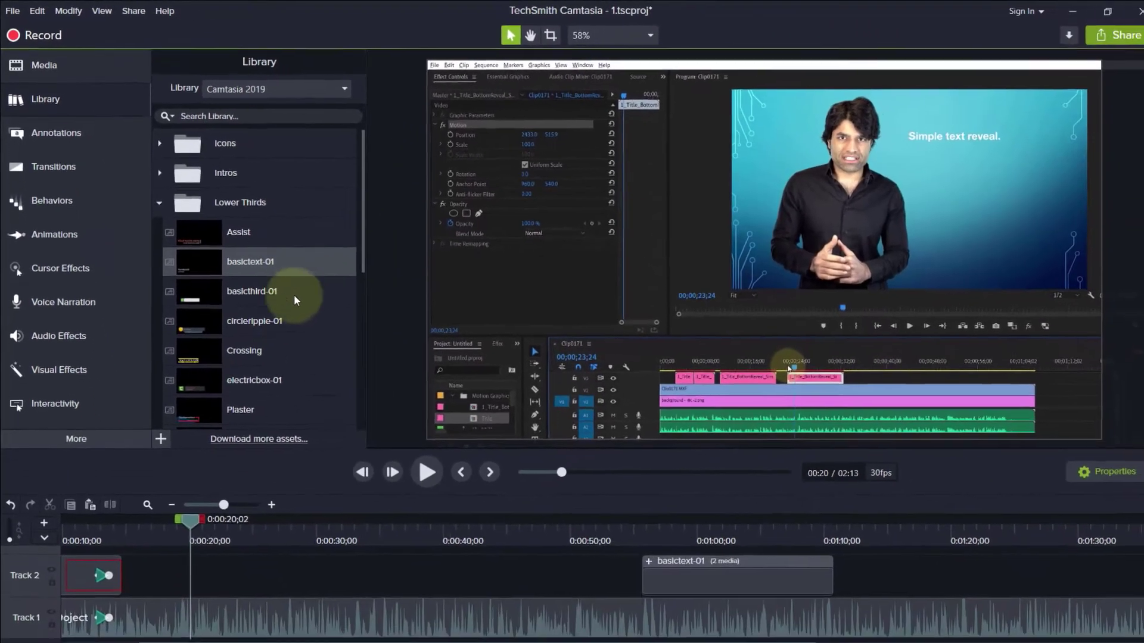
Place basictext-01 on Track 2 at 0:00:20, preview it, and expand the group into its clips.
{"action": "left_click_drag", "start_coordinate": [295, 296], "coordinate": [187, 581]}
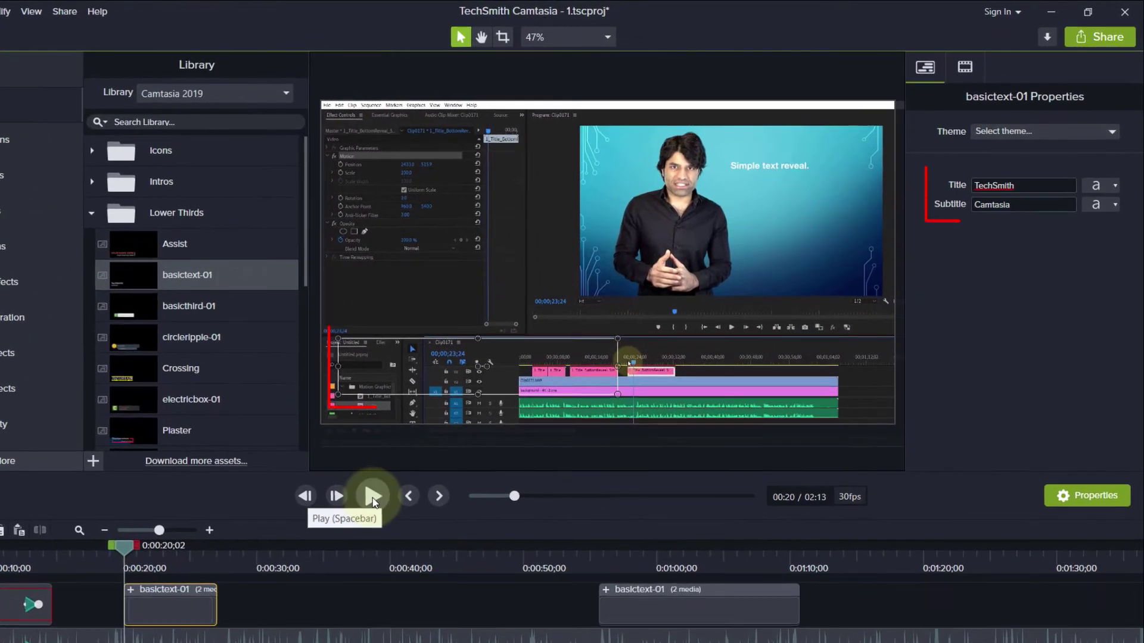
{"action": "left_click", "coordinate": [372, 499]}
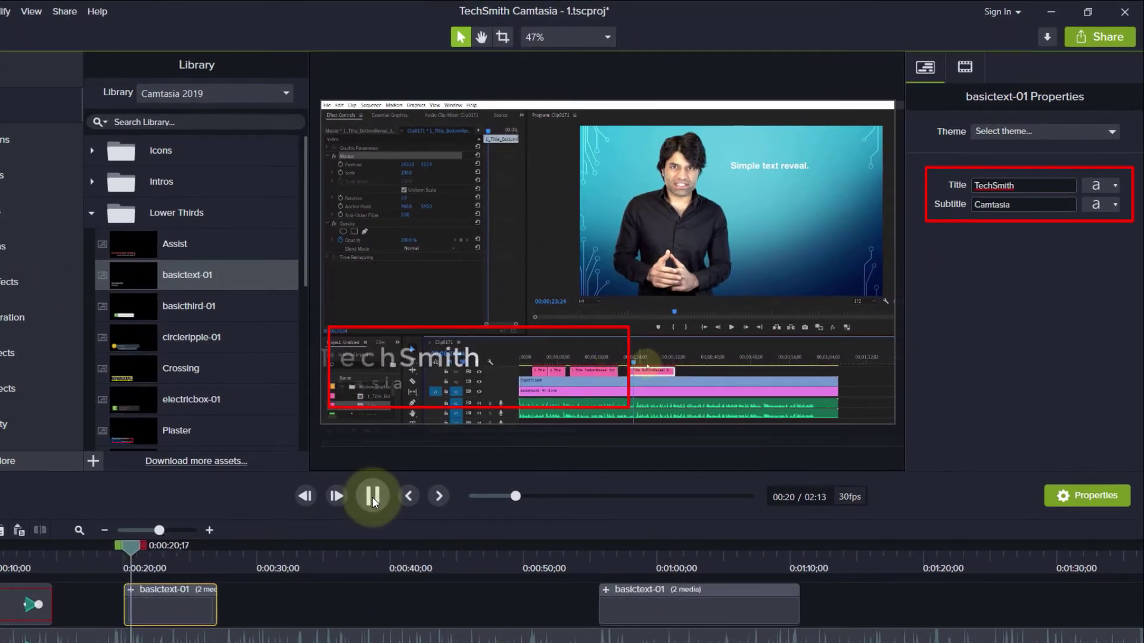
{"action": "left_click", "coordinate": [373, 496]}
{"action": "left_click", "coordinate": [195, 552]}
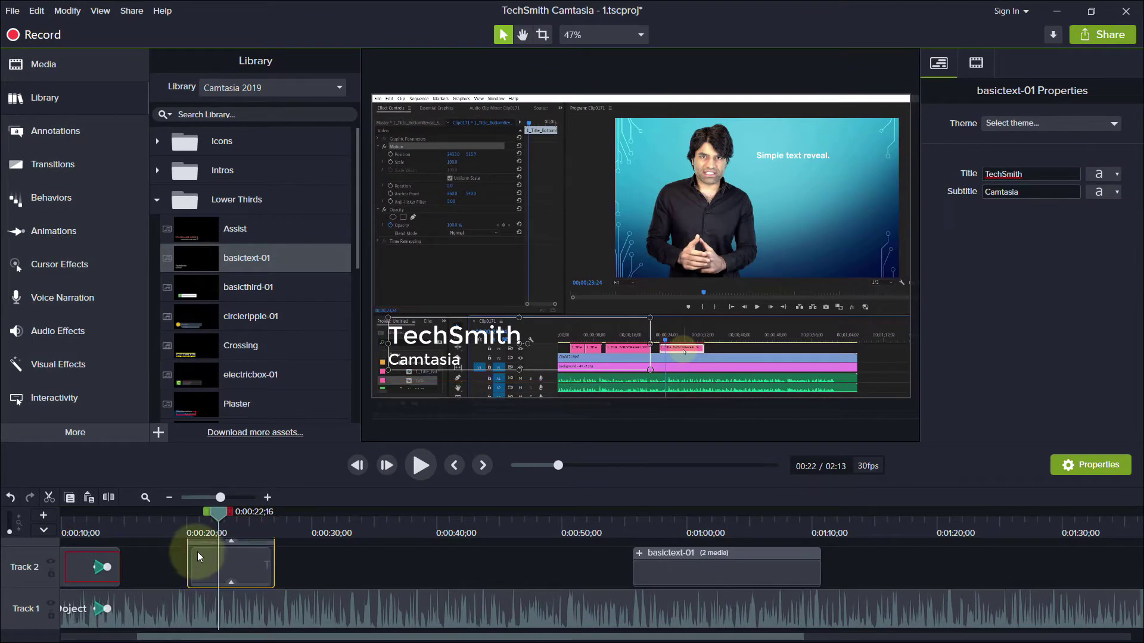
{"action": "left_click", "coordinate": [241, 556]}
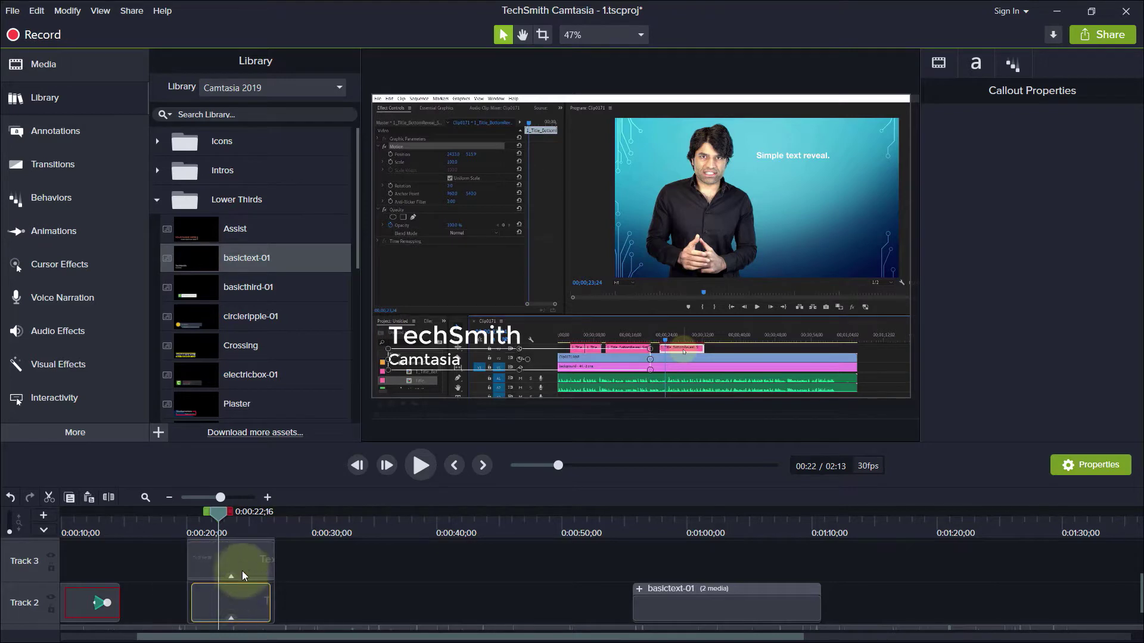
Delete the Camtasia subtitle clip and move the TechSmith title clip down to Track 2.
{"action": "left_click", "coordinate": [237, 600]}
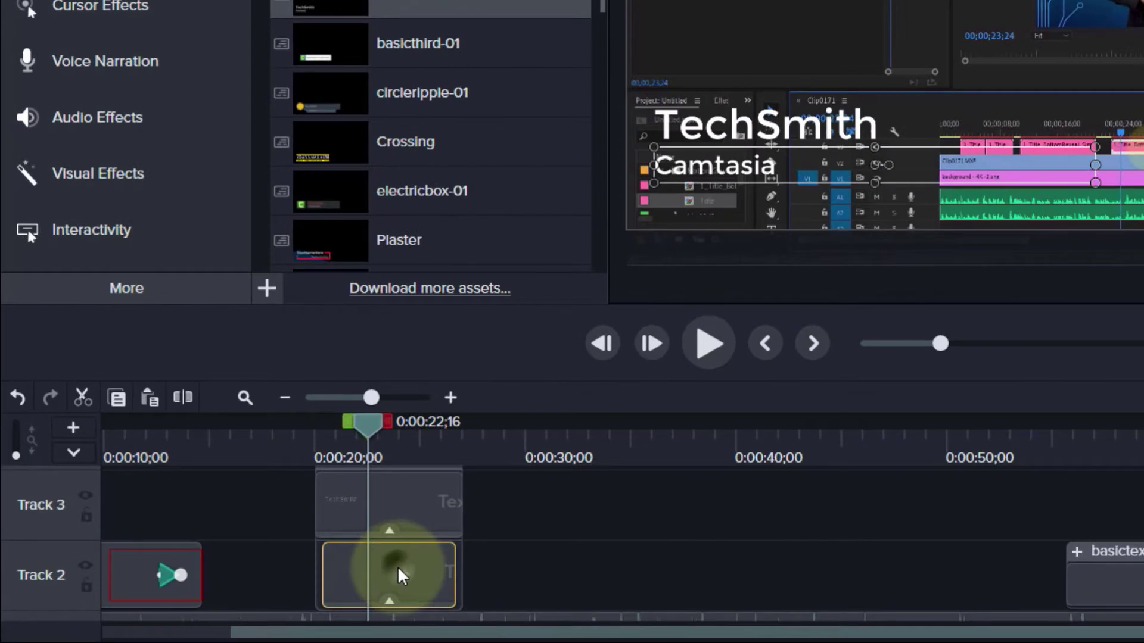
{"action": "right_click", "coordinate": [400, 575]}
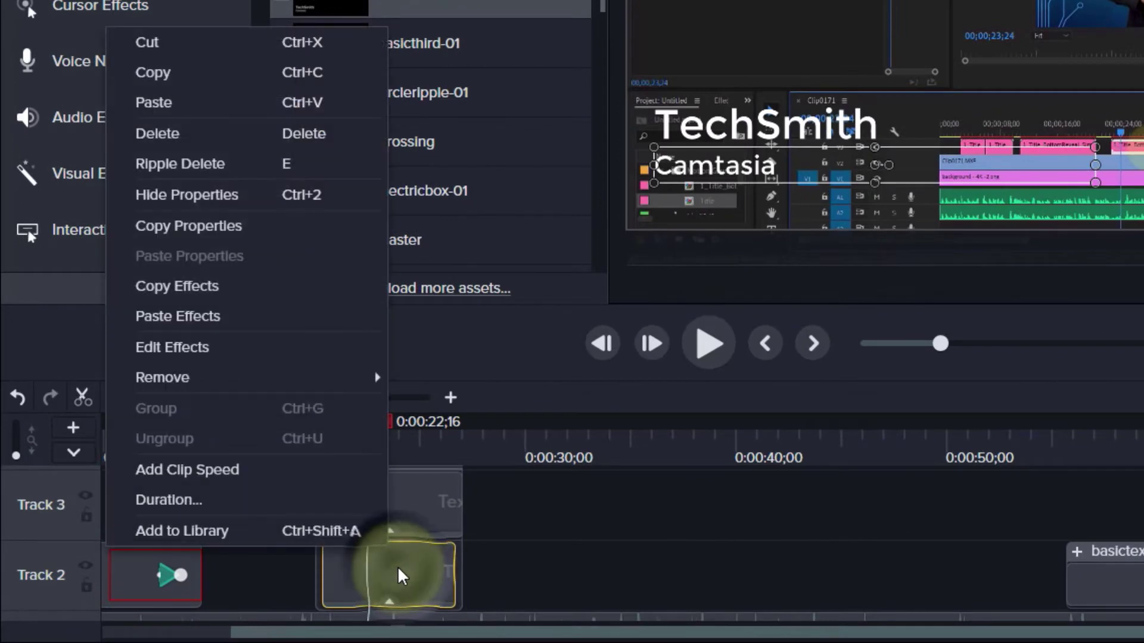
{"action": "left_click", "coordinate": [235, 147]}
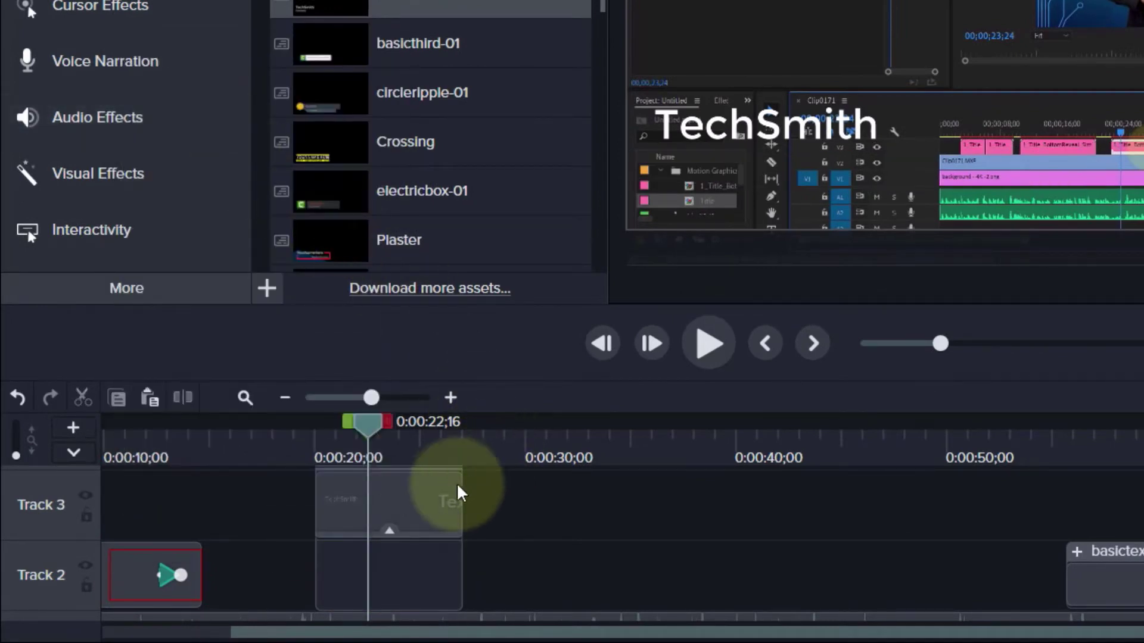
{"action": "left_click", "coordinate": [438, 499]}
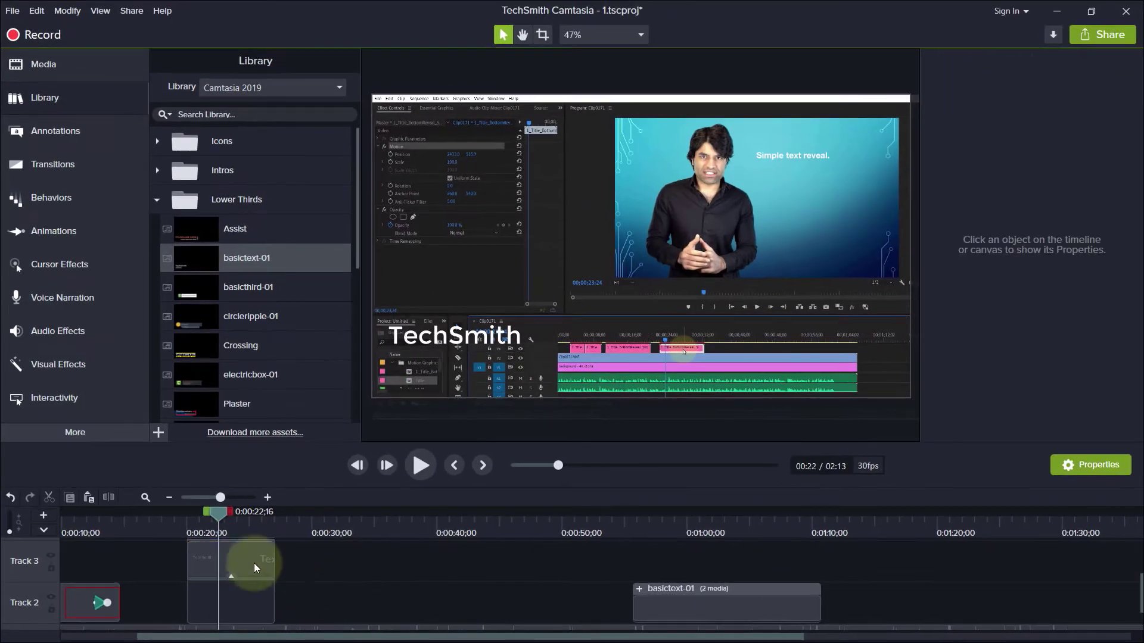
{"action": "left_click_drag", "start_coordinate": [428, 508], "coordinate": [540, 551]}
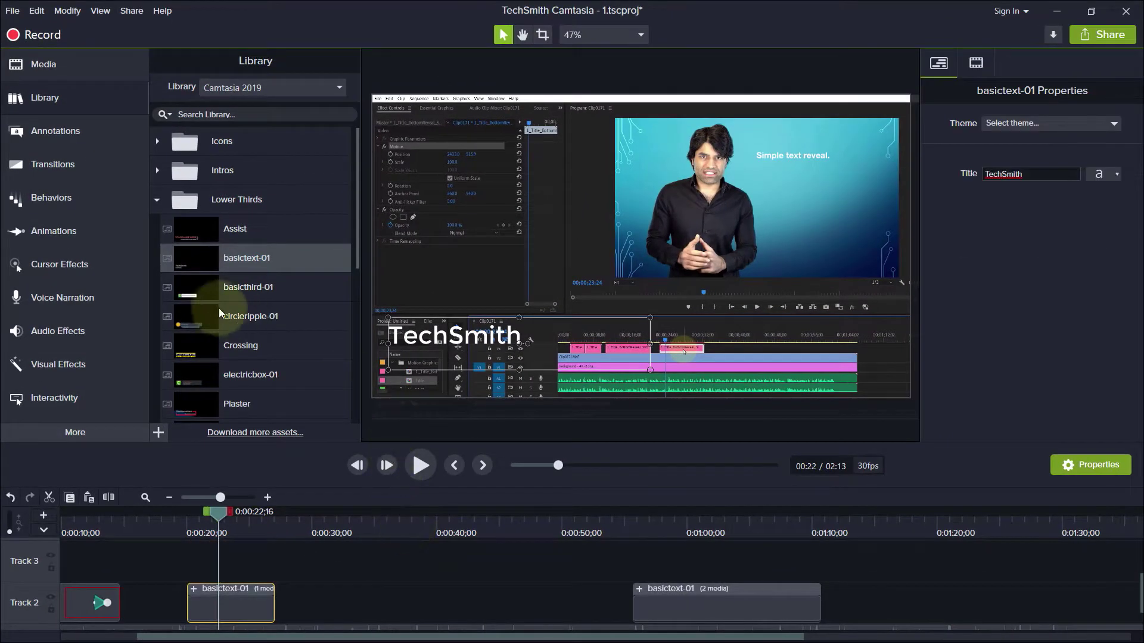
Add a white ABC text callout on Track 3 at 0:00:20 lasting 7 seconds and edit its text.
{"action": "left_click", "coordinate": [65, 130]}
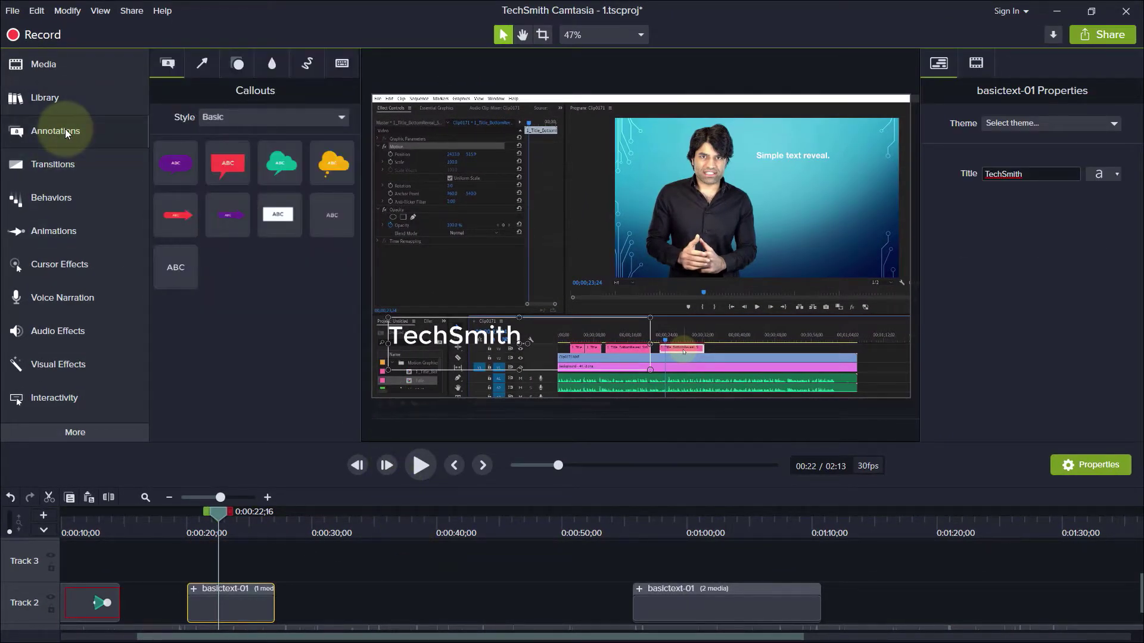
{"action": "left_click_drag", "start_coordinate": [280, 225], "coordinate": [176, 564]}
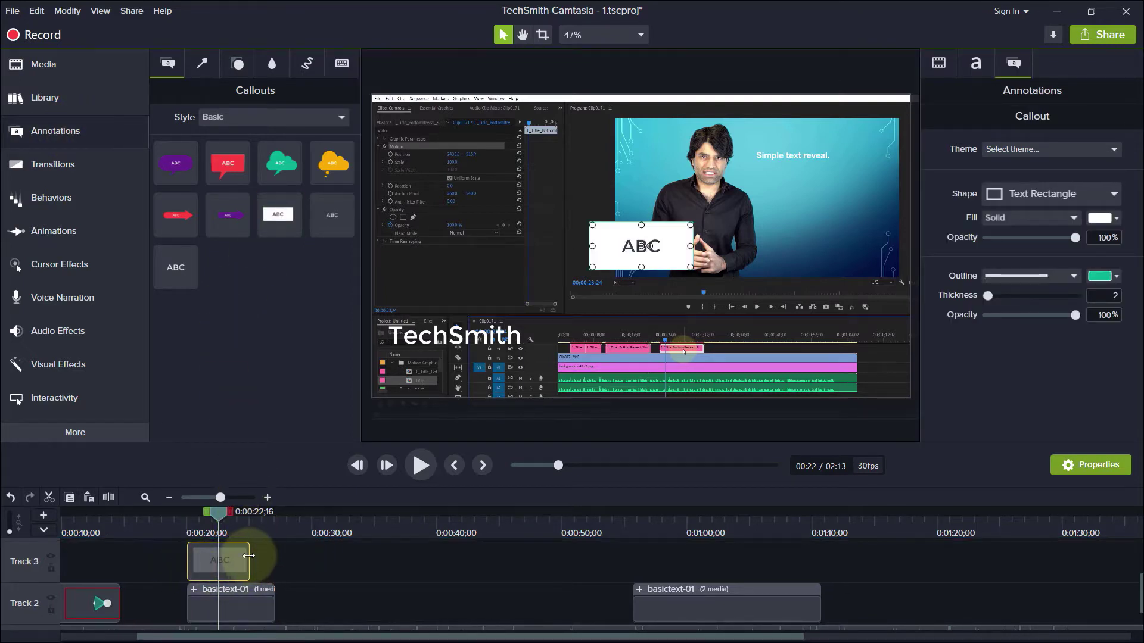
{"action": "left_click_drag", "start_coordinate": [249, 556], "coordinate": [276, 555]}
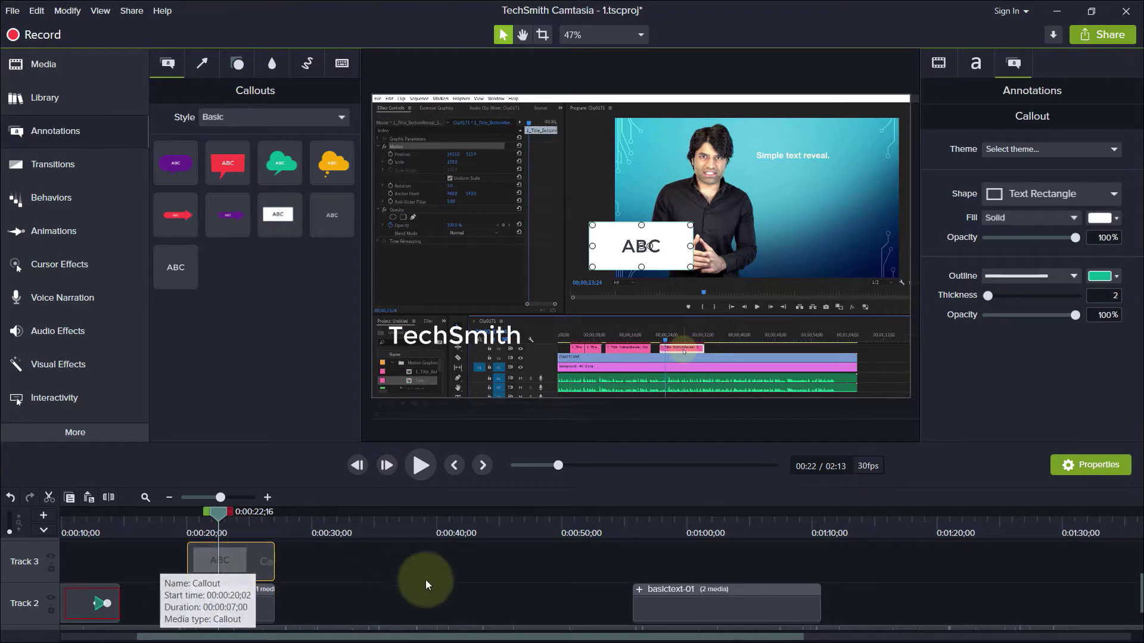
{"action": "double_click", "coordinate": [633, 246]}
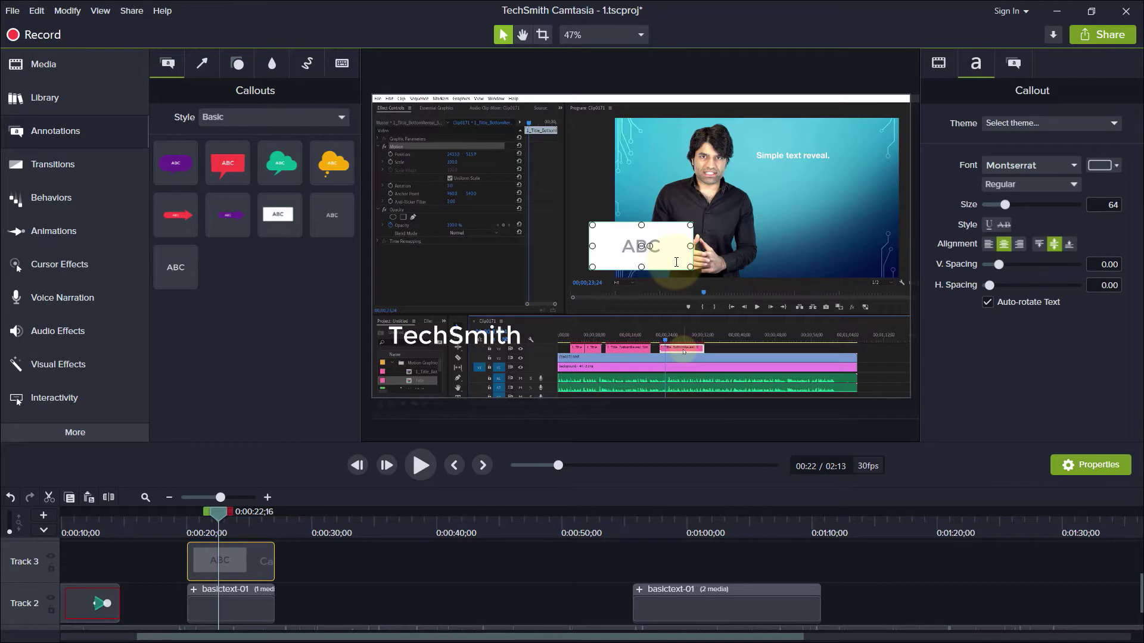
Select the callout rectangle and change its fill from white to dark grey.
{"action": "left_click", "coordinate": [437, 589]}
{"action": "left_click", "coordinate": [627, 257]}
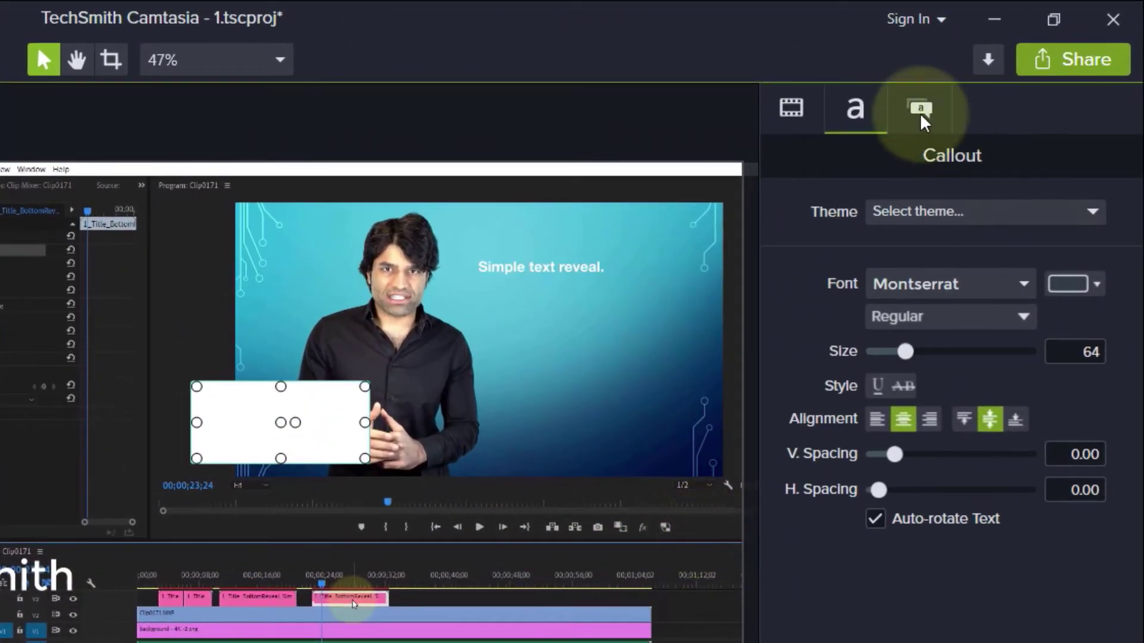
{"action": "left_click", "coordinate": [921, 113]}
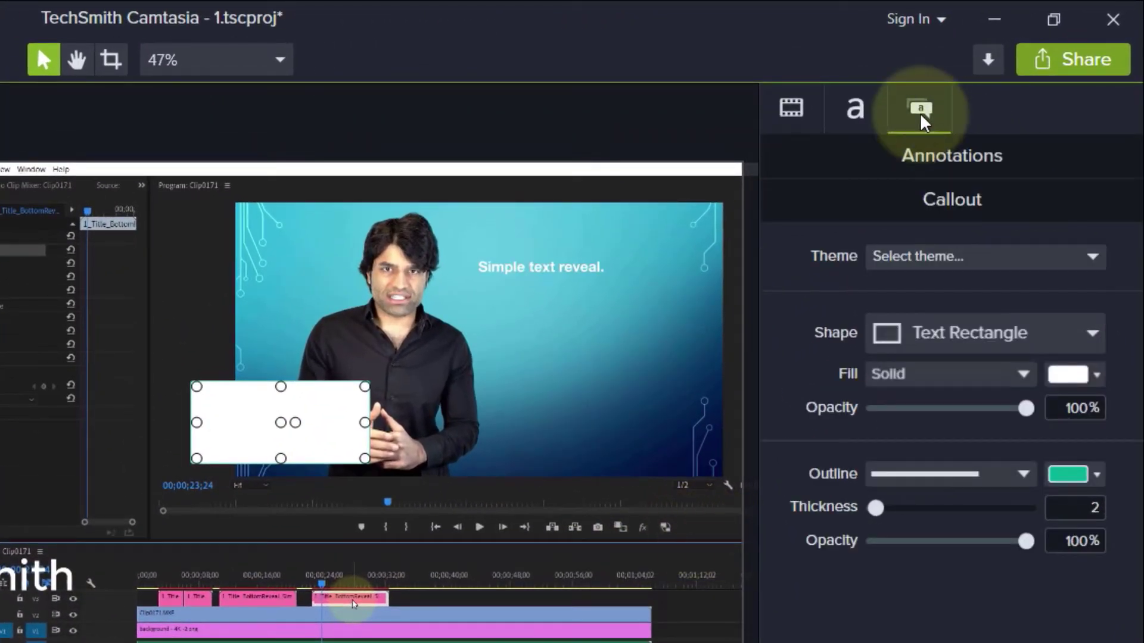
{"action": "left_click", "coordinate": [1095, 376]}
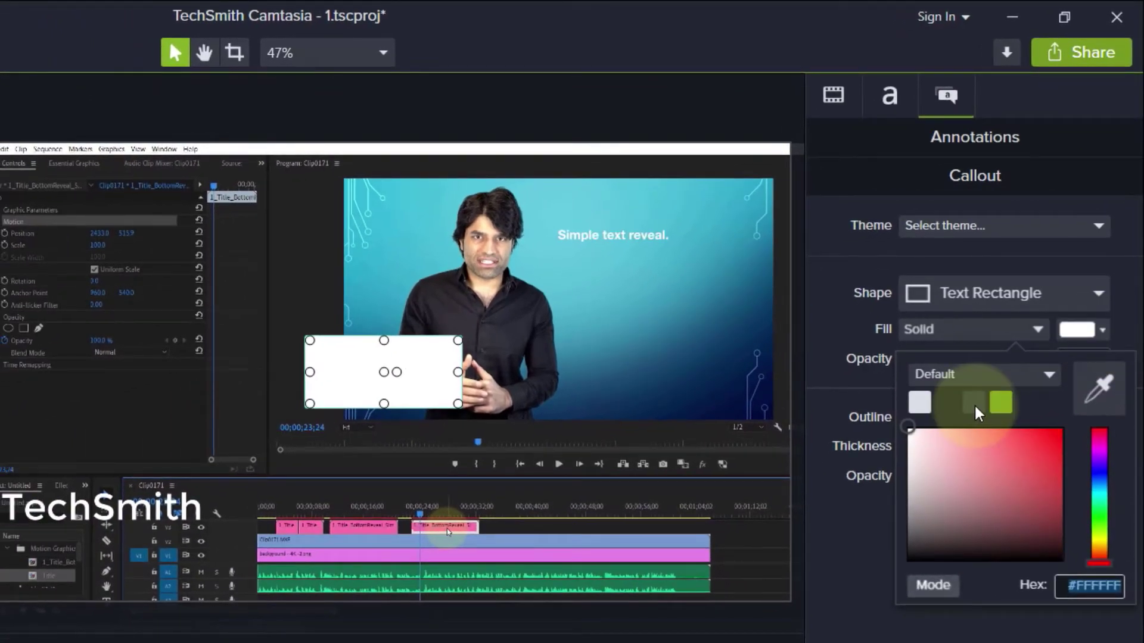
{"action": "left_click", "coordinate": [976, 407]}
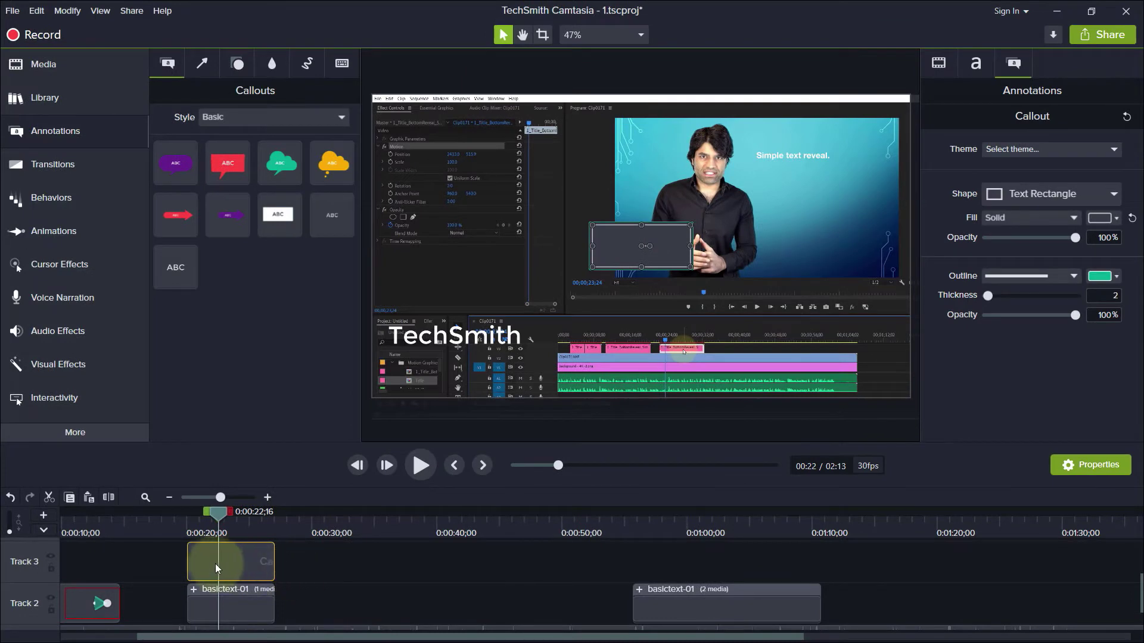
Move the dark callout into the basictext-01 group and enlarge the timeline area.
{"action": "left_click_drag", "start_coordinate": [207, 565], "coordinate": [207, 593]}
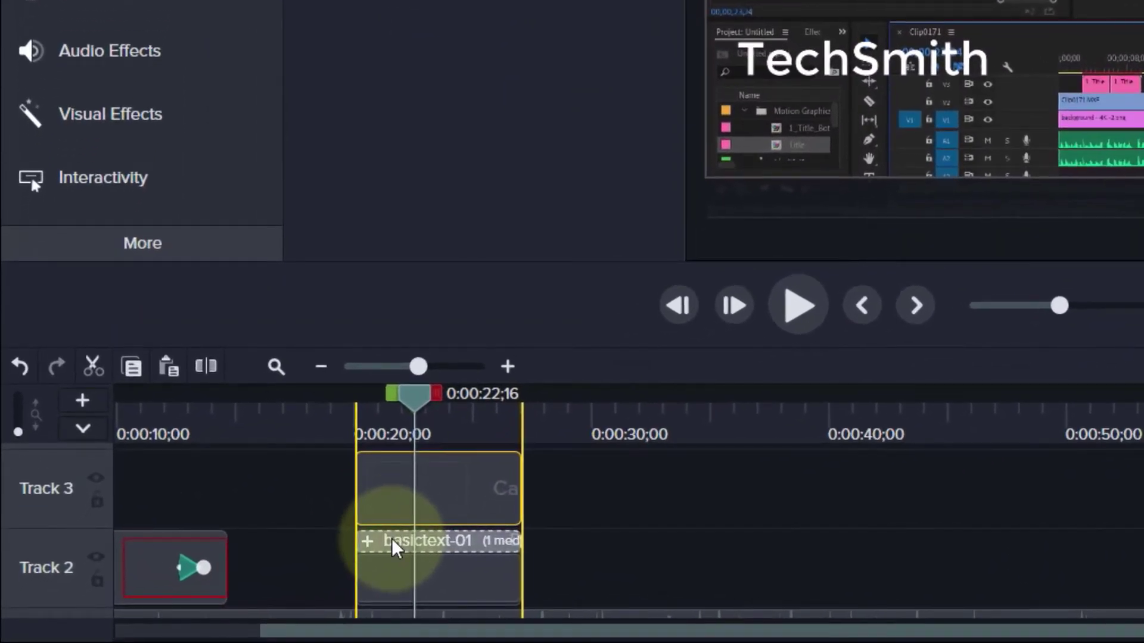
{"action": "left_click_drag", "start_coordinate": [394, 548], "coordinate": [393, 548]}
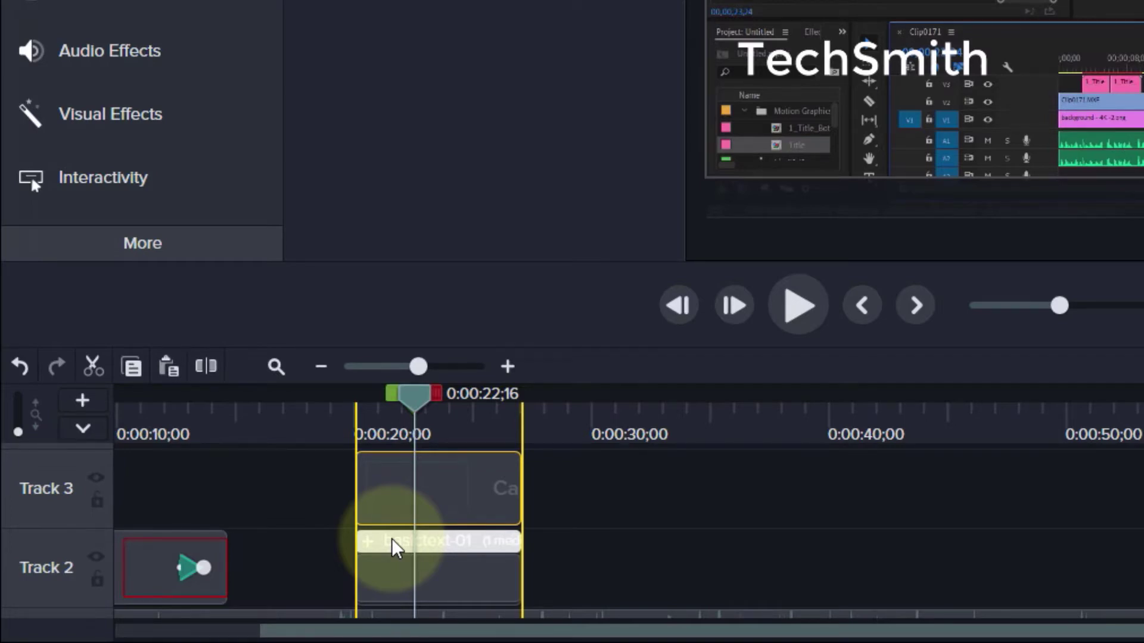
{"action": "left_click_drag", "start_coordinate": [393, 548], "coordinate": [393, 548]}
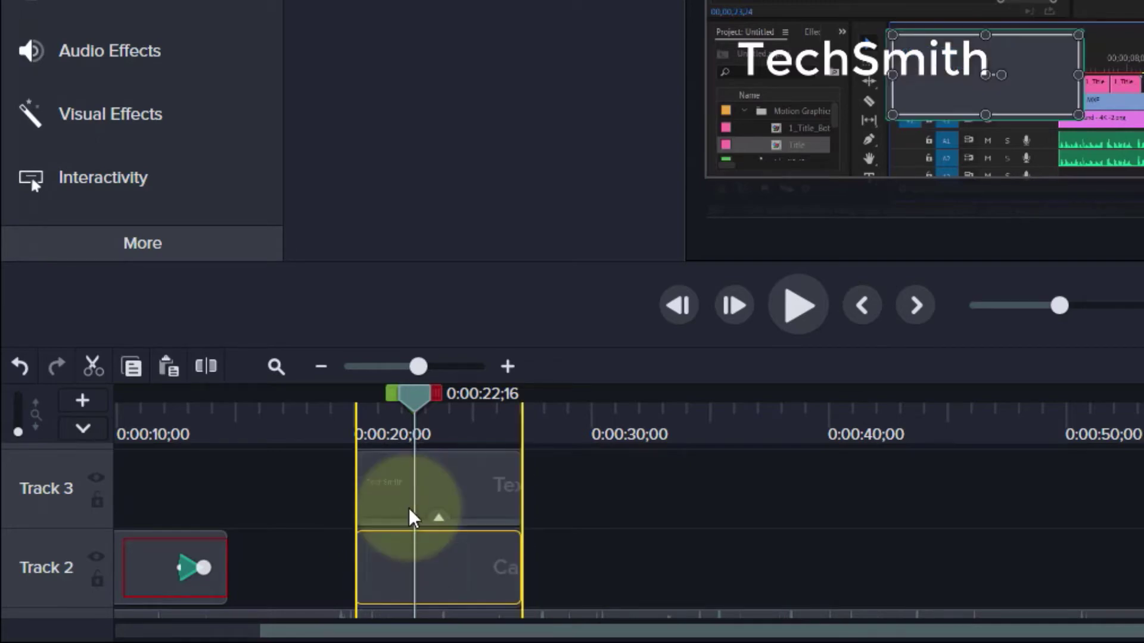
{"action": "left_click_drag", "start_coordinate": [714, 262], "coordinate": [711, 205]}
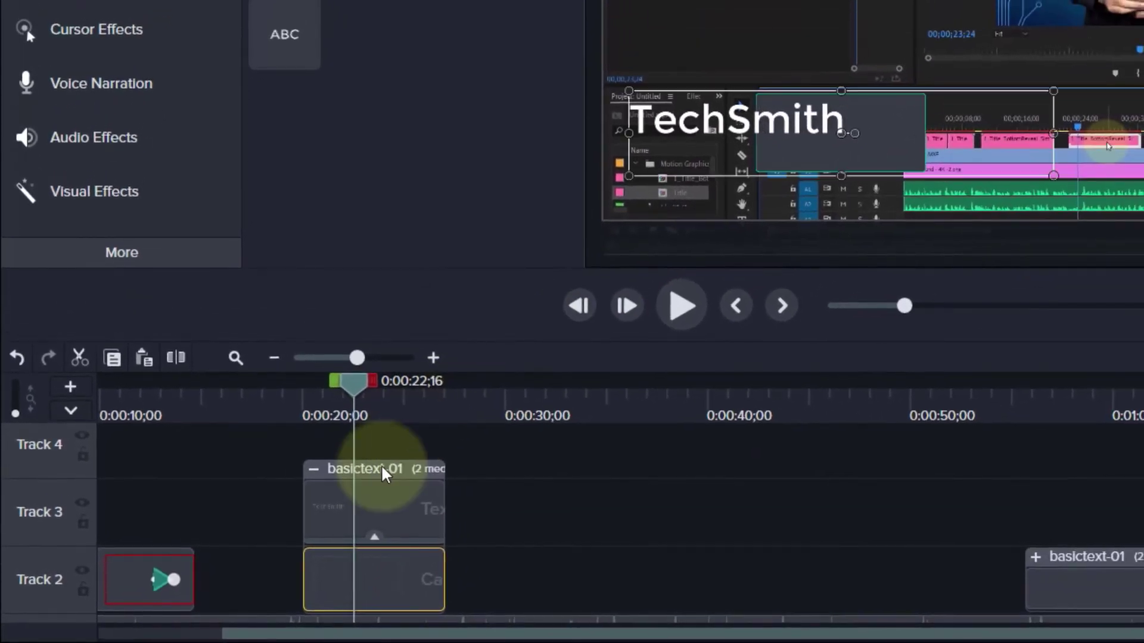
Widen the callout rectangle to frame the TechSmith title.
{"action": "left_click", "coordinate": [450, 438]}
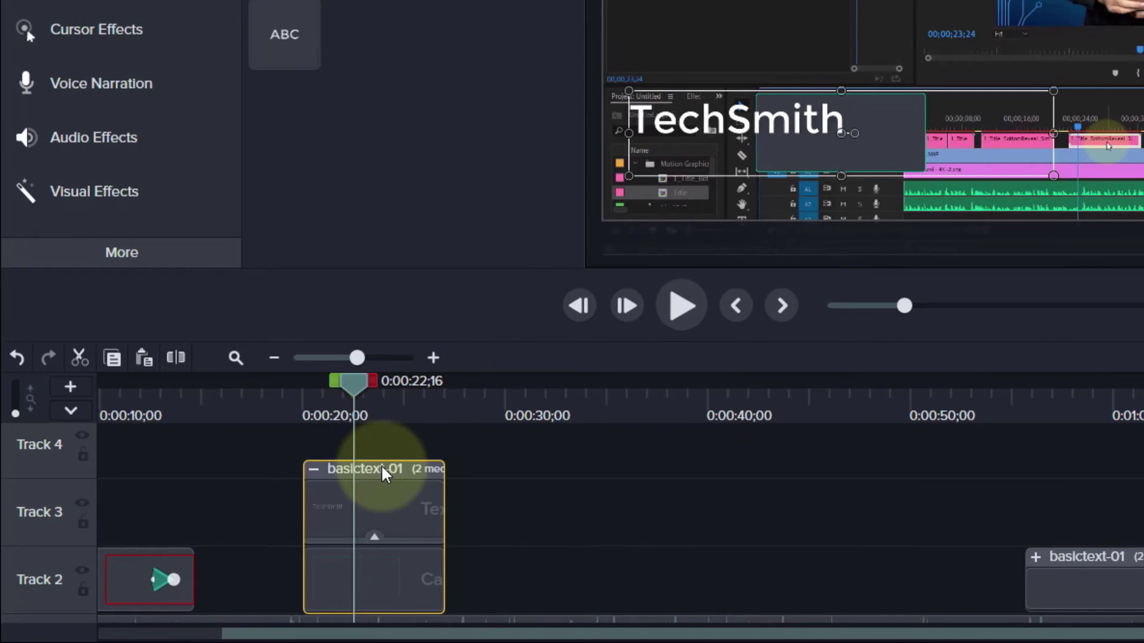
{"action": "left_click", "coordinate": [398, 579]}
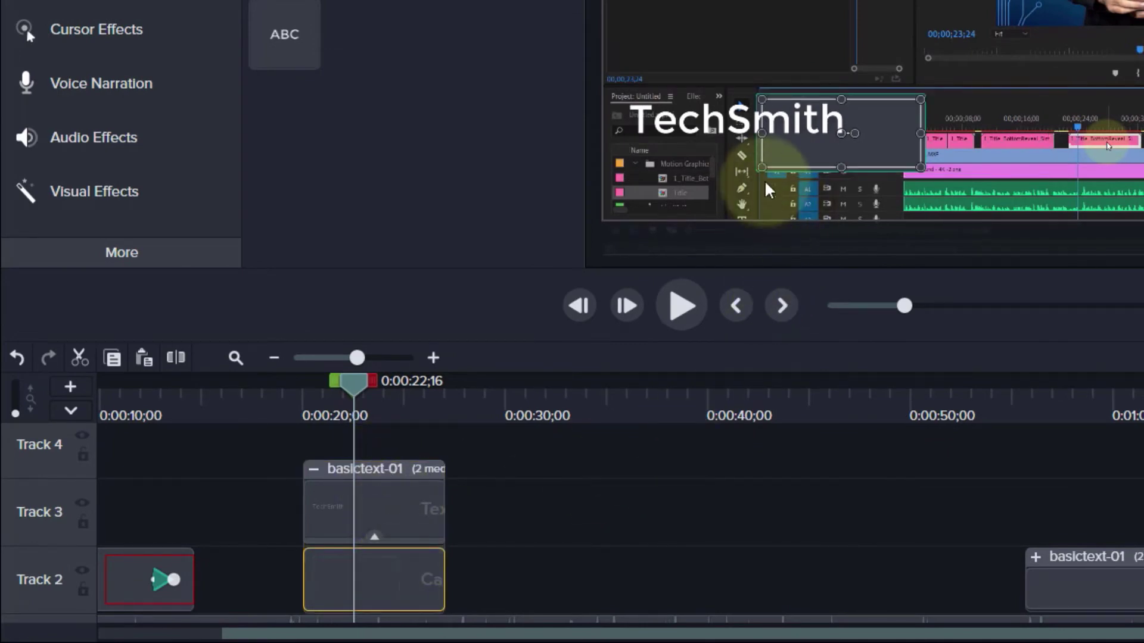
{"action": "left_click_drag", "start_coordinate": [761, 134], "coordinate": [618, 120]}
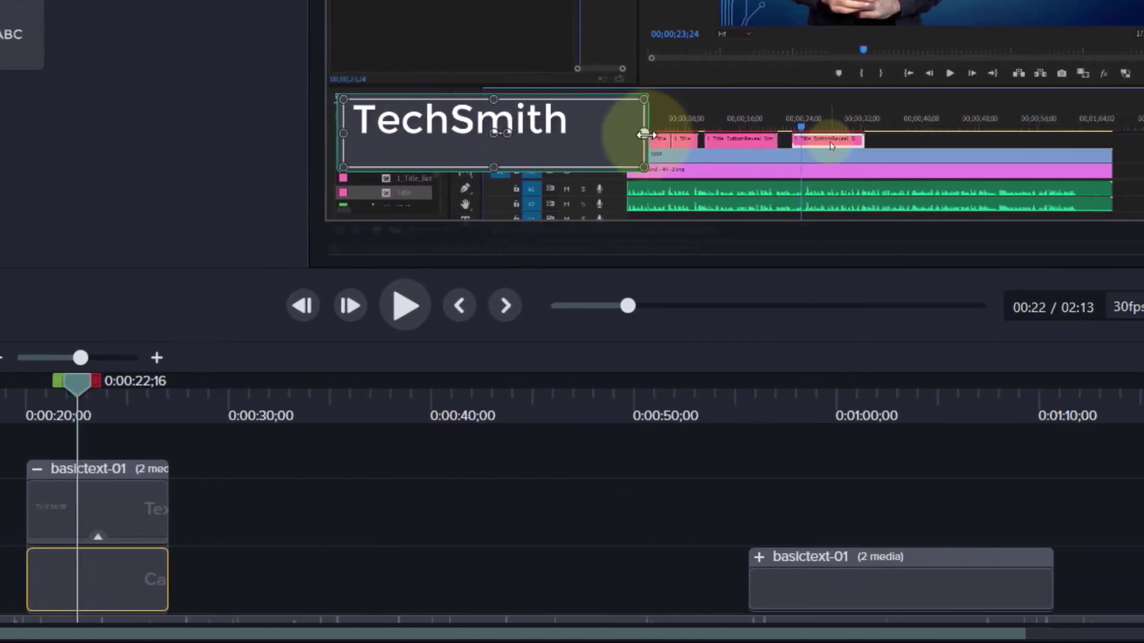
{"action": "left_click_drag", "start_coordinate": [920, 134], "coordinate": [978, 134]}
{"action": "left_click_drag", "start_coordinate": [703, 135], "coordinate": [750, 135]}
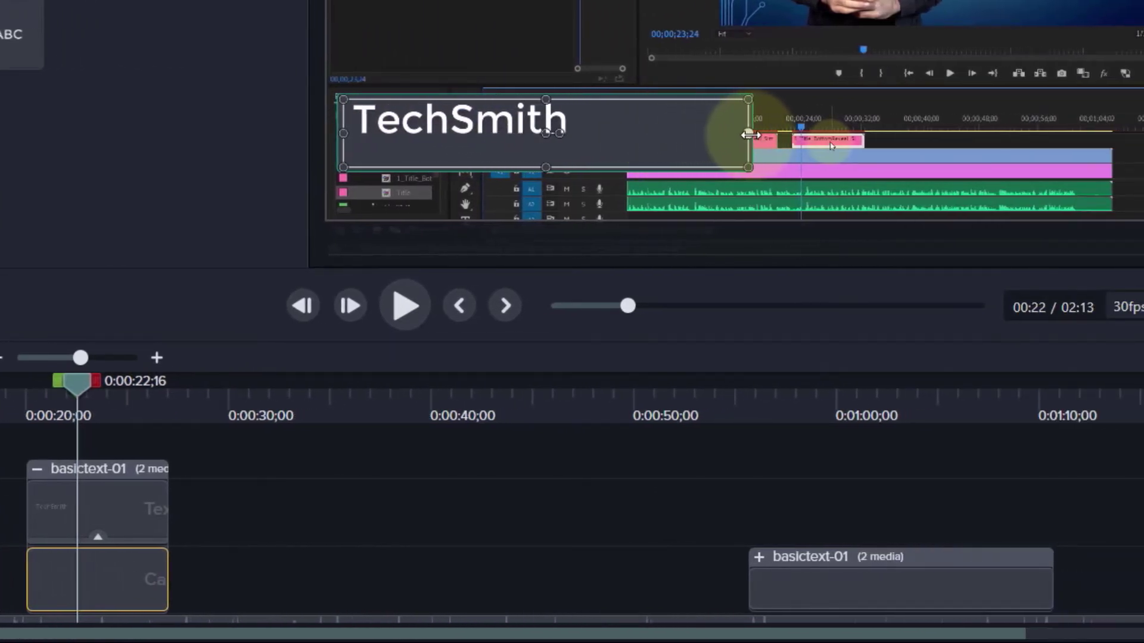
Resize and reposition the TechSmith text onto the callout, preview it, and select the text clip.
{"action": "left_click", "coordinate": [115, 511]}
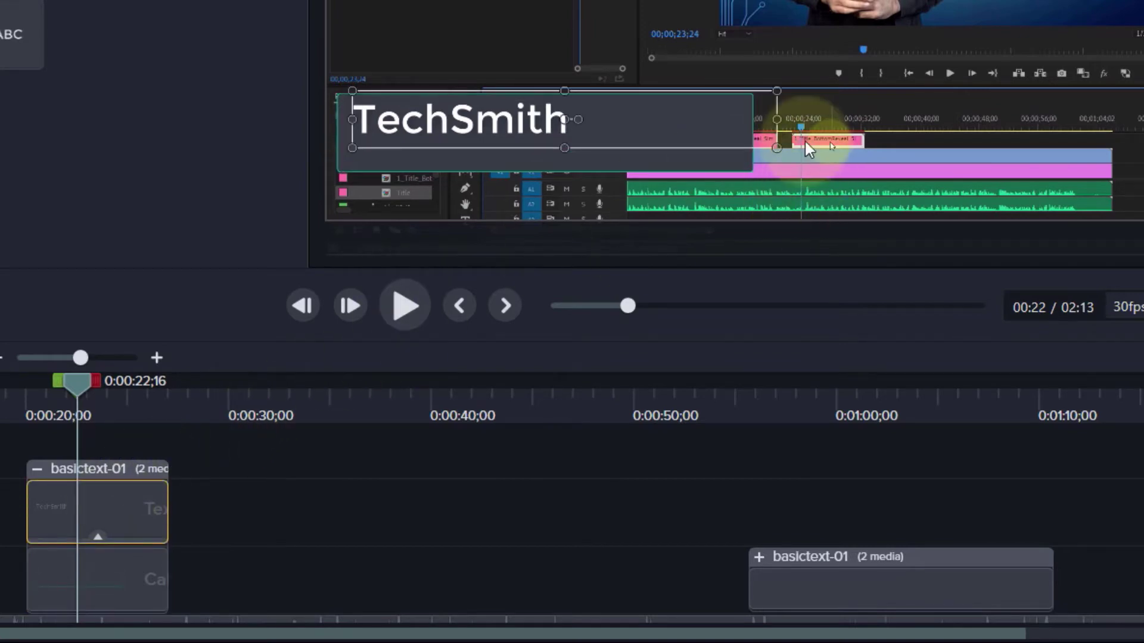
{"action": "left_click_drag", "start_coordinate": [772, 117], "coordinate": [743, 115]}
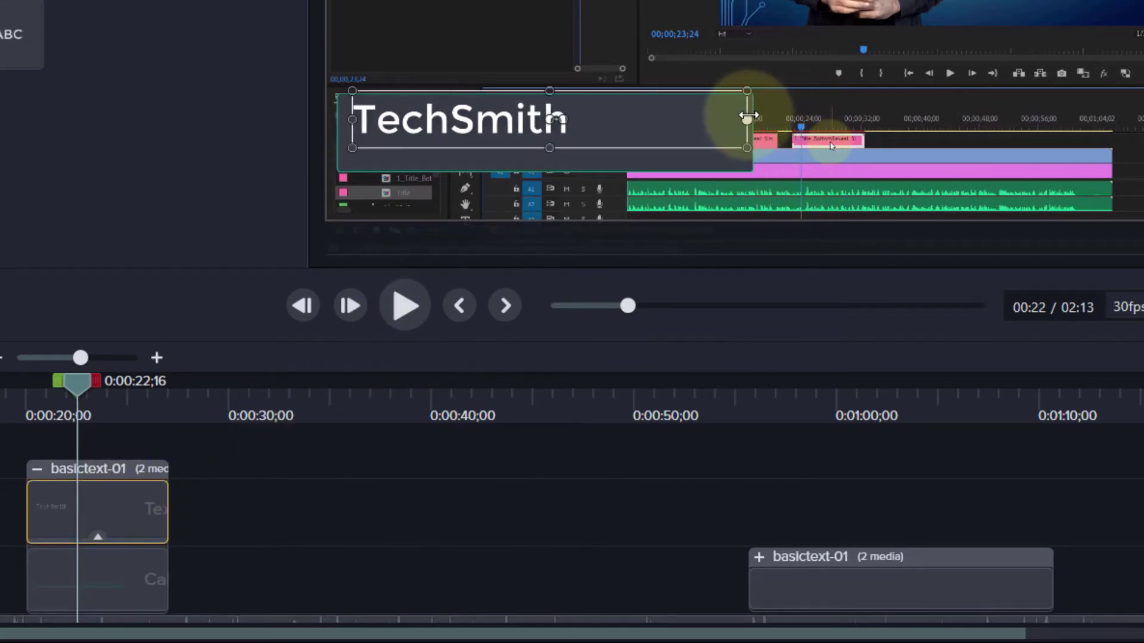
{"action": "left_click_drag", "start_coordinate": [482, 113], "coordinate": [470, 121]}
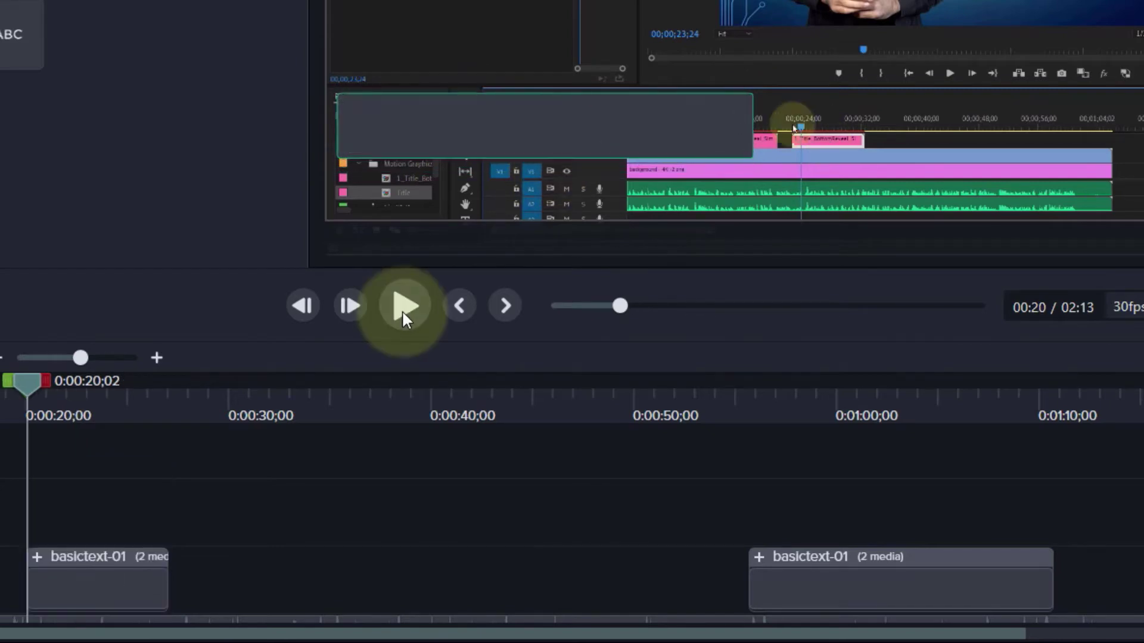
{"action": "left_click", "coordinate": [403, 306]}
{"action": "left_click", "coordinate": [402, 305]}
{"action": "left_click", "coordinate": [36, 557]}
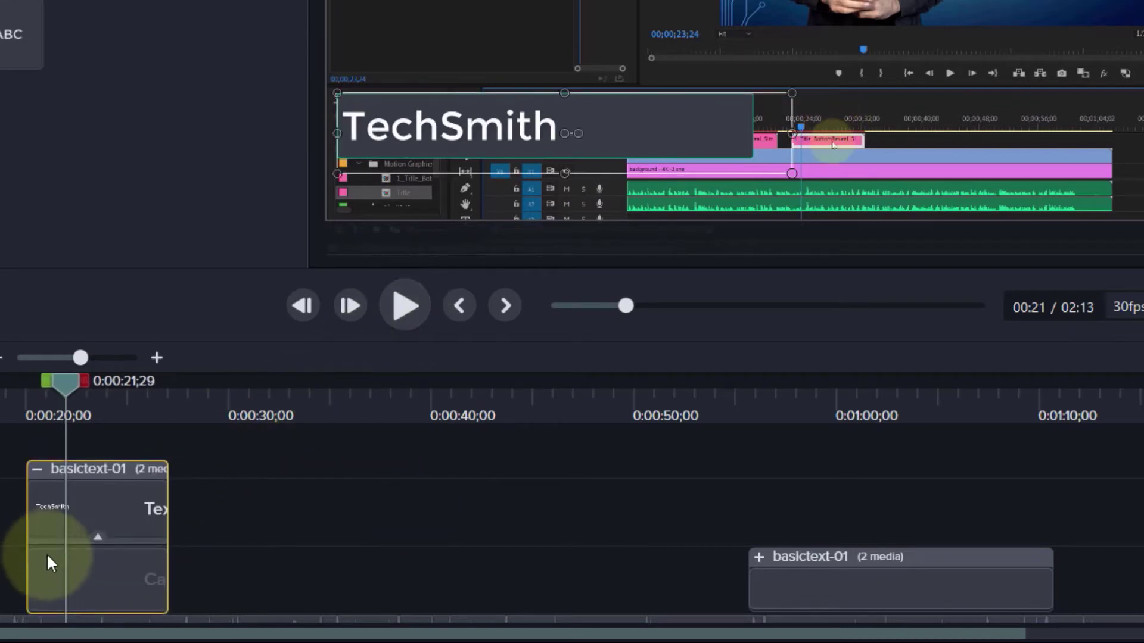
{"action": "left_click", "coordinate": [112, 512]}
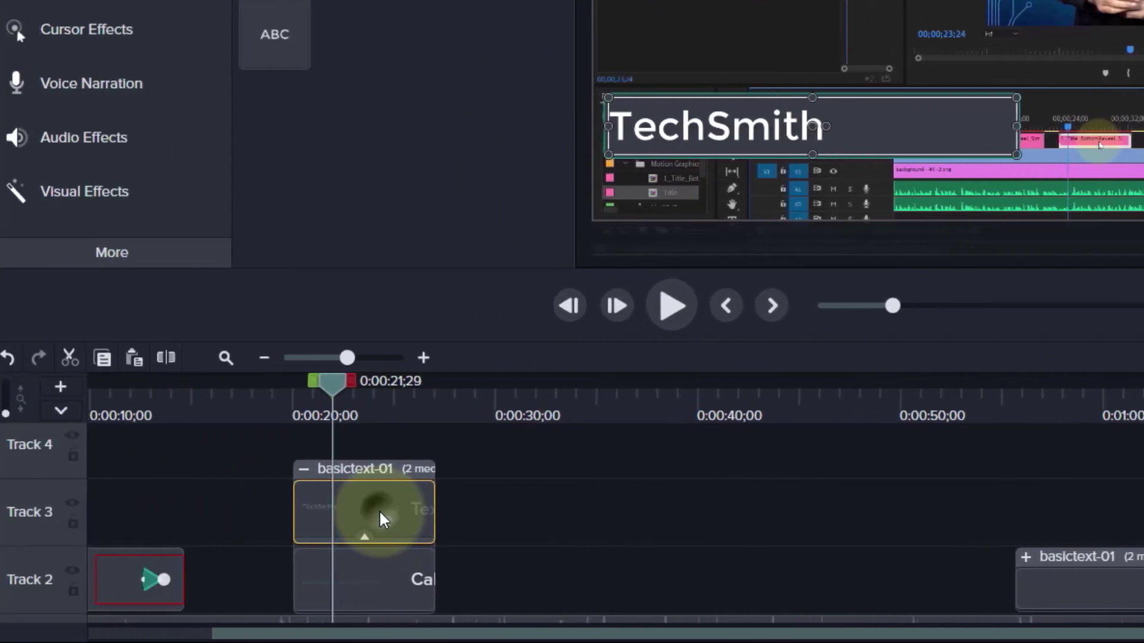
Copy the text clip's Drop Shadow and Reveal effects and paste them onto the callout clip.
{"action": "right_click", "coordinate": [379, 518]}
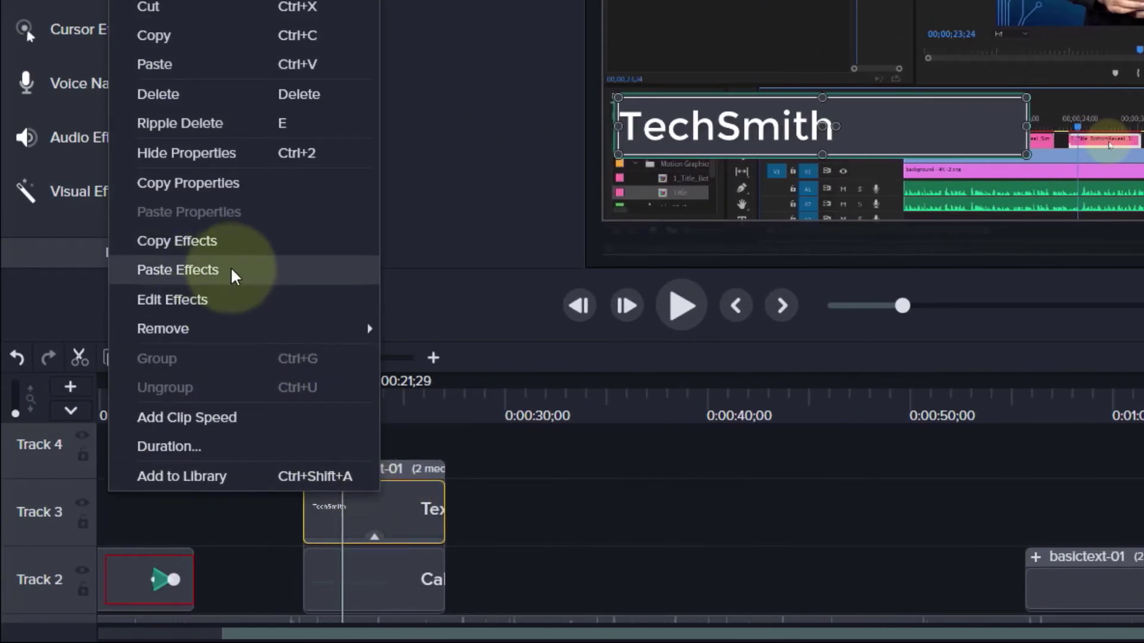
{"action": "left_click", "coordinate": [262, 241]}
{"action": "right_click", "coordinate": [378, 581]}
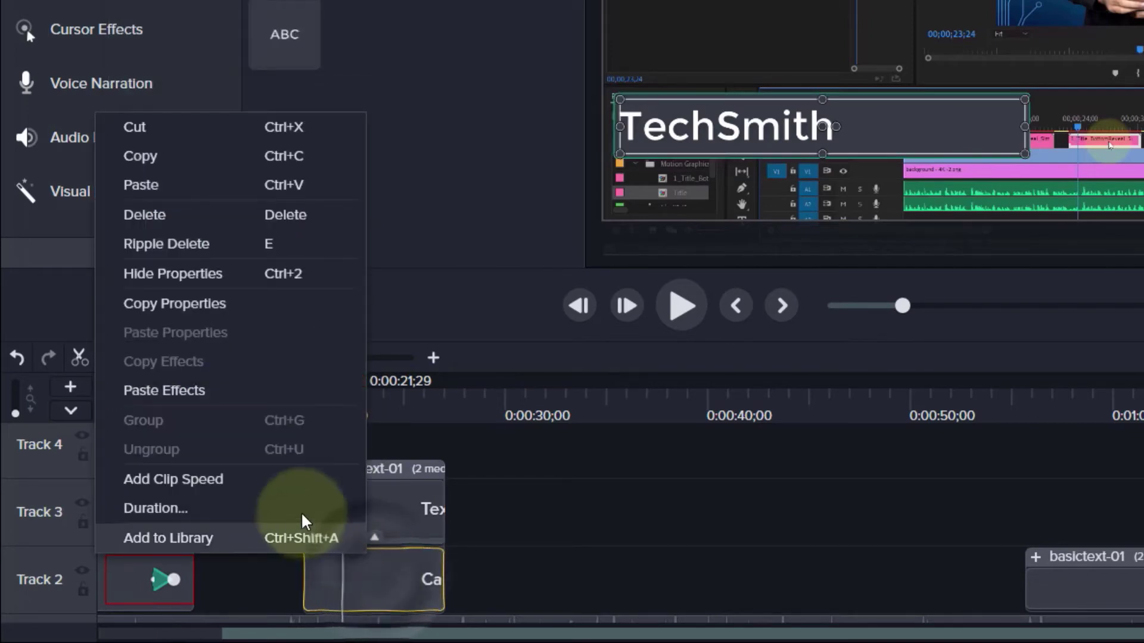
{"action": "left_click", "coordinate": [241, 394]}
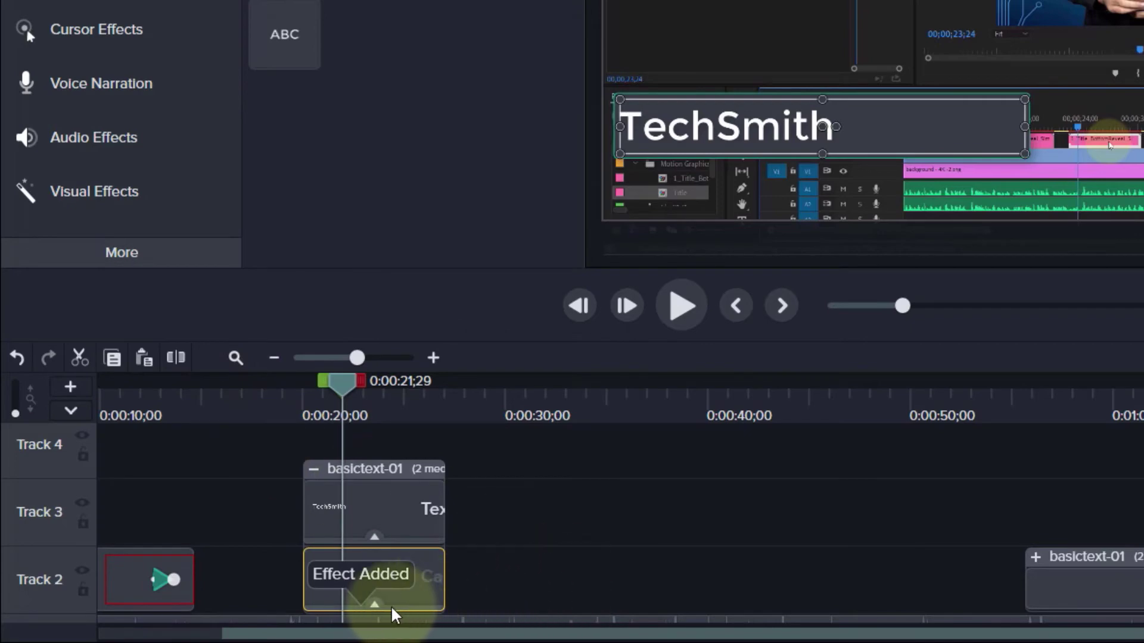
{"action": "left_click", "coordinate": [375, 605]}
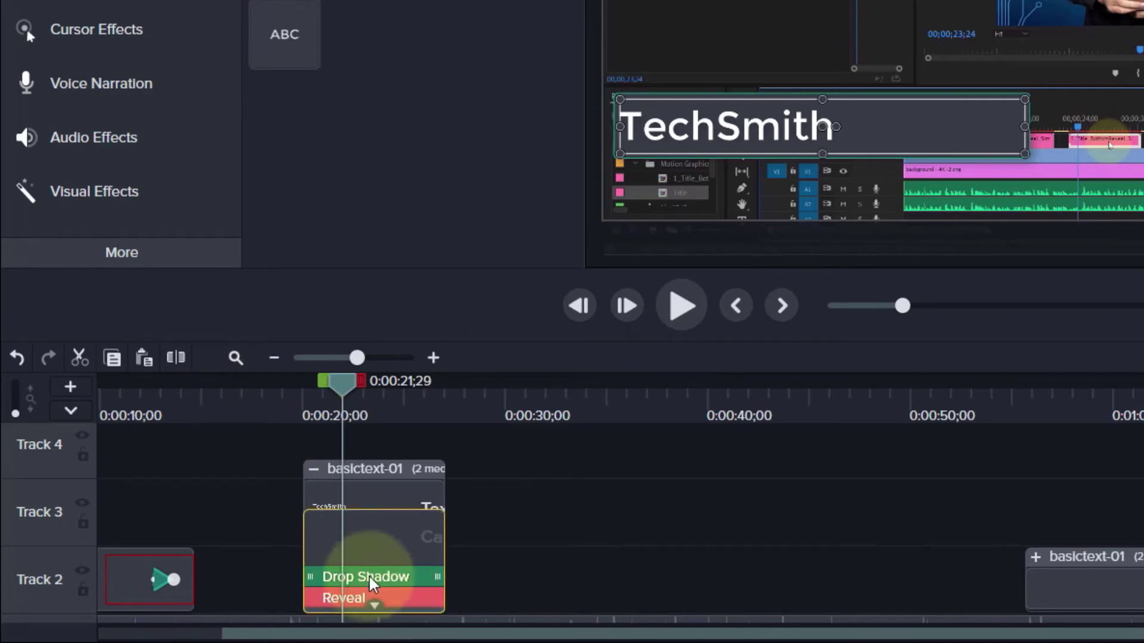
{"action": "left_click", "coordinate": [532, 564]}
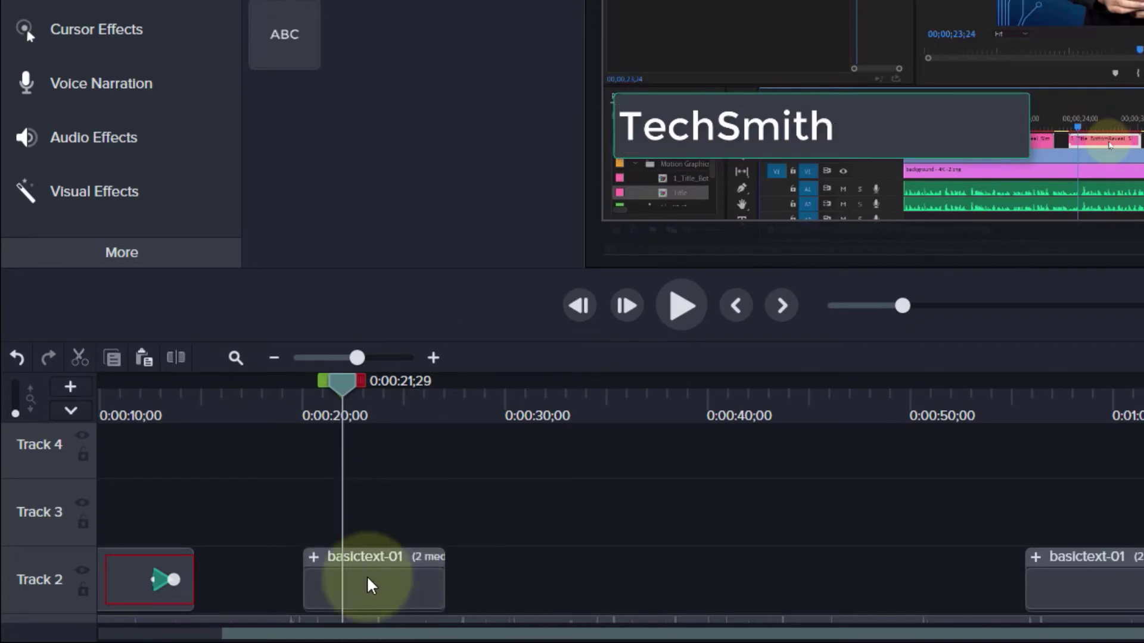
{"action": "left_click_drag", "start_coordinate": [342, 386], "coordinate": [314, 418]}
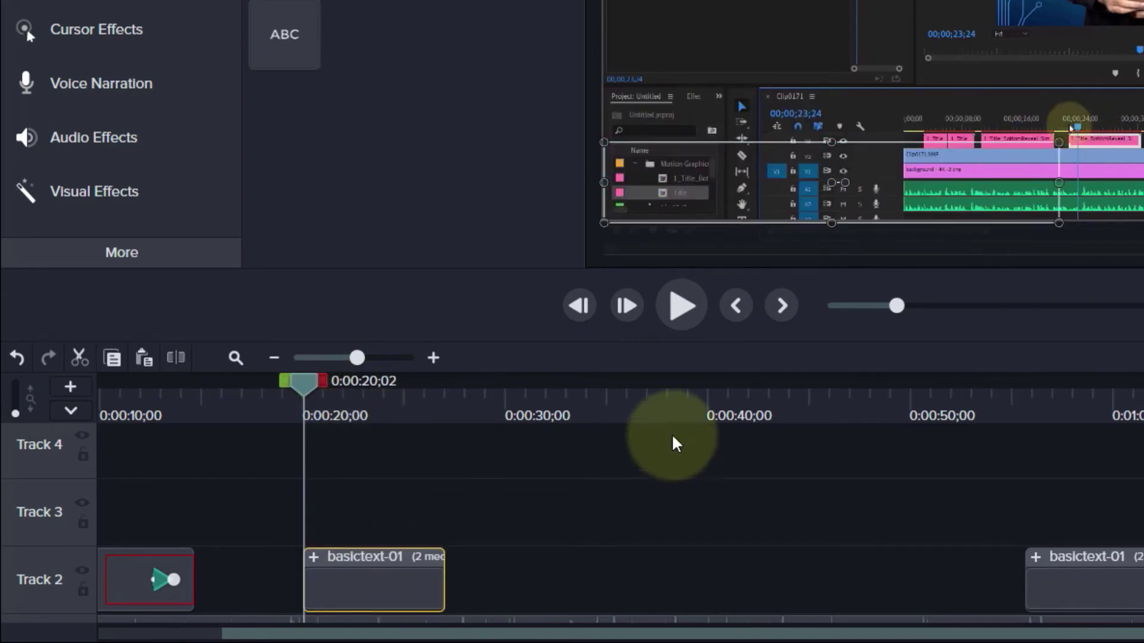
{"action": "left_click", "coordinate": [679, 318]}
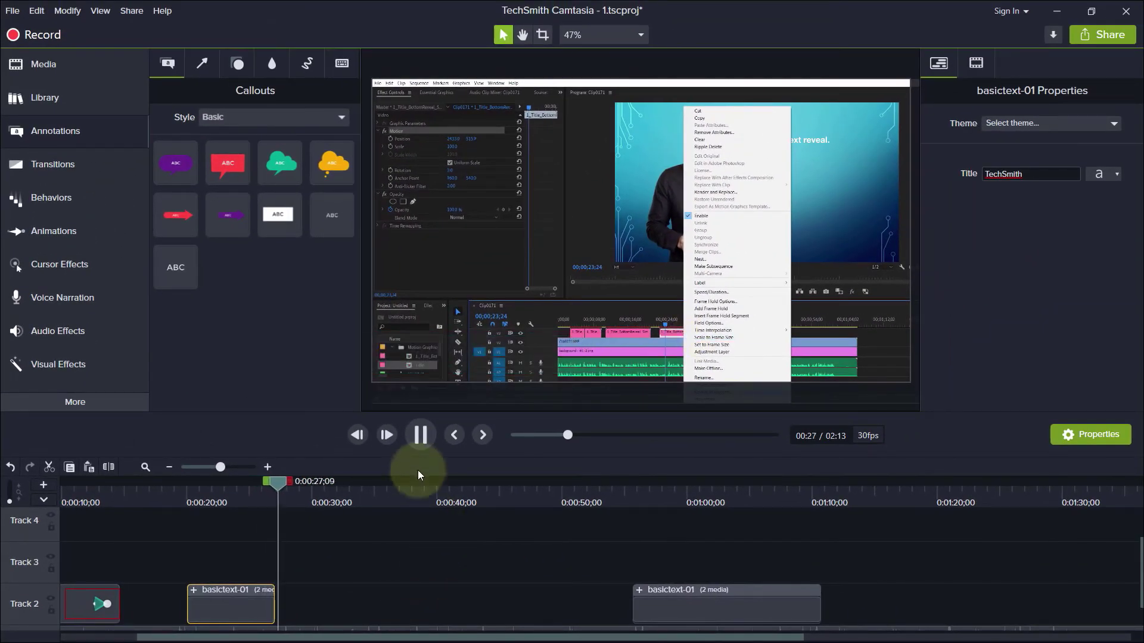
{"action": "left_click", "coordinate": [197, 498]}
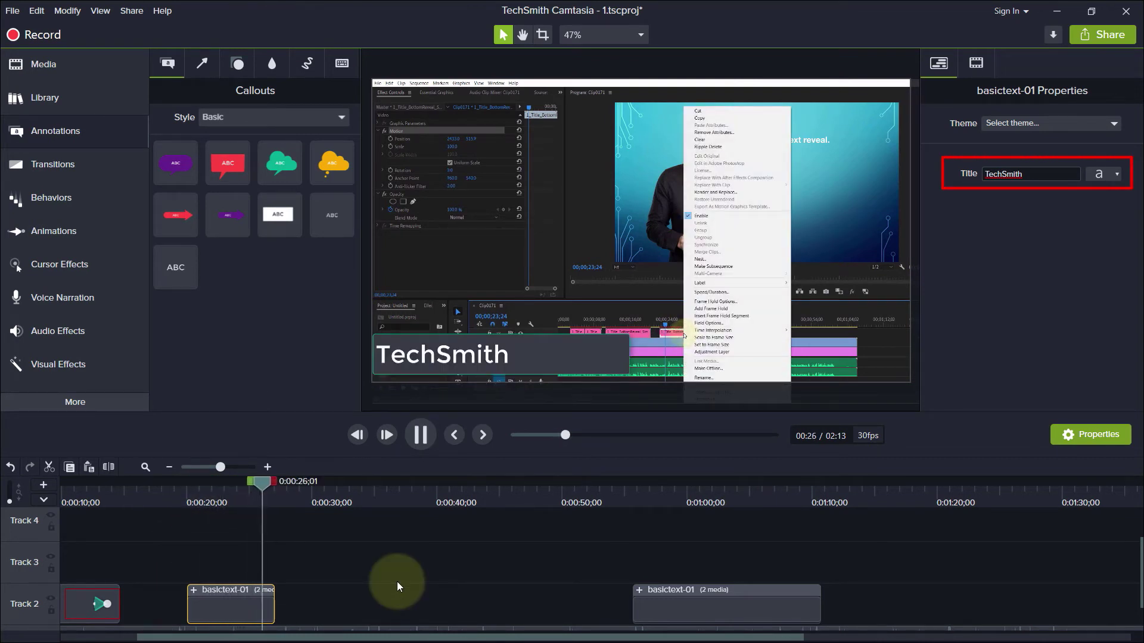
Replace the TechSmith title text with 'Tutorial on lower THird'.
{"action": "left_click", "coordinate": [420, 435]}
{"action": "left_click", "coordinate": [202, 491]}
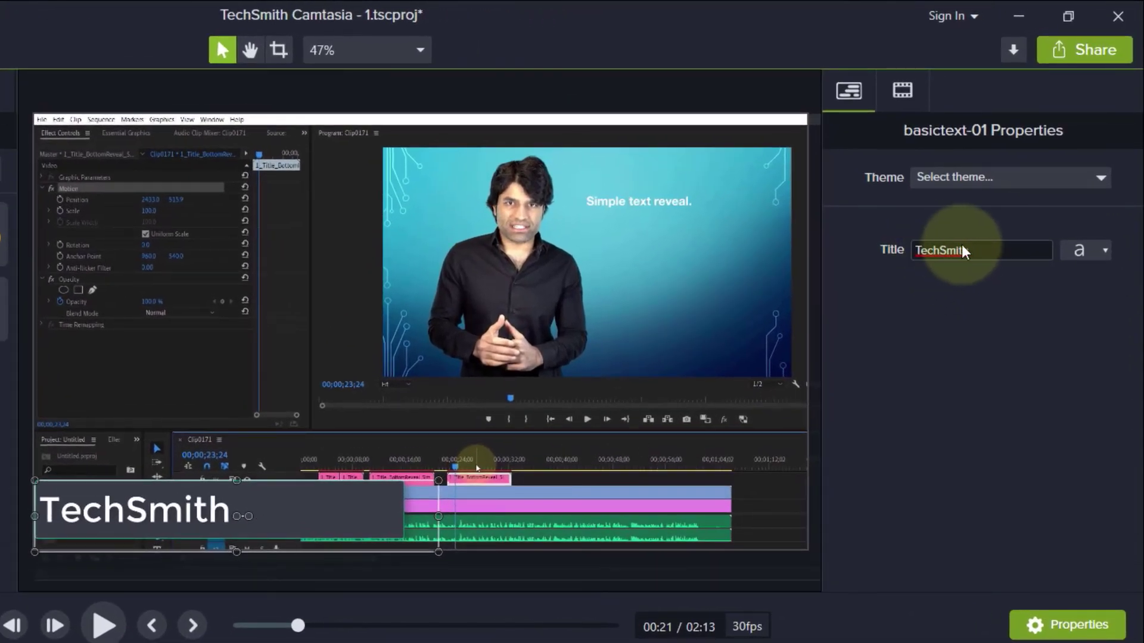
{"action": "left_click_drag", "start_coordinate": [983, 250], "coordinate": [910, 252]}
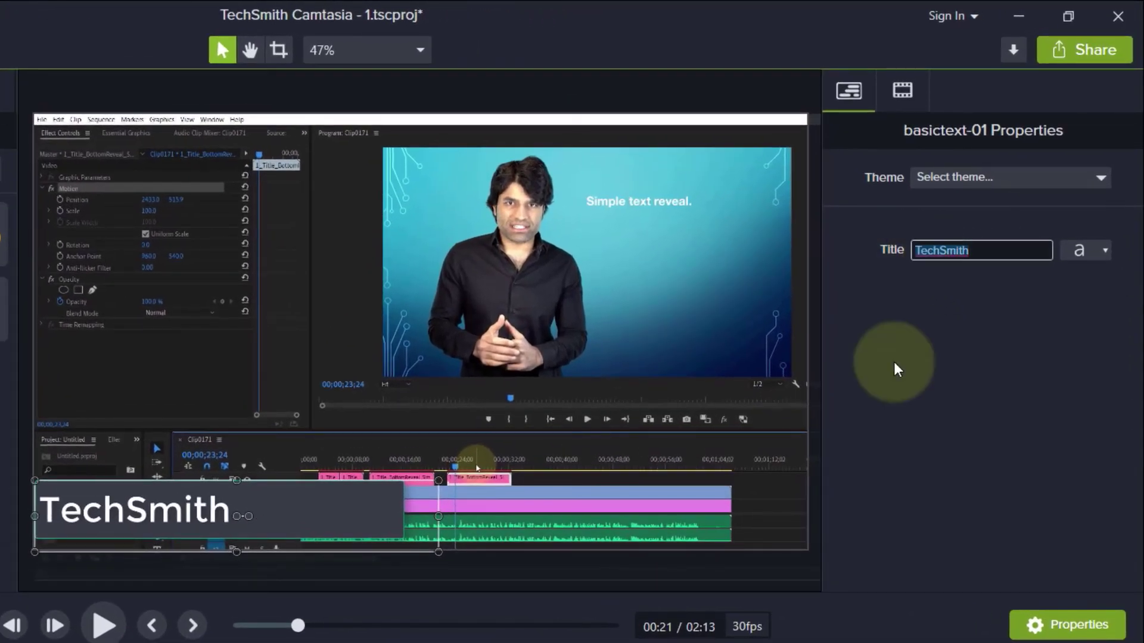
{"action": "type", "text": "Tutorial on lower TH"}
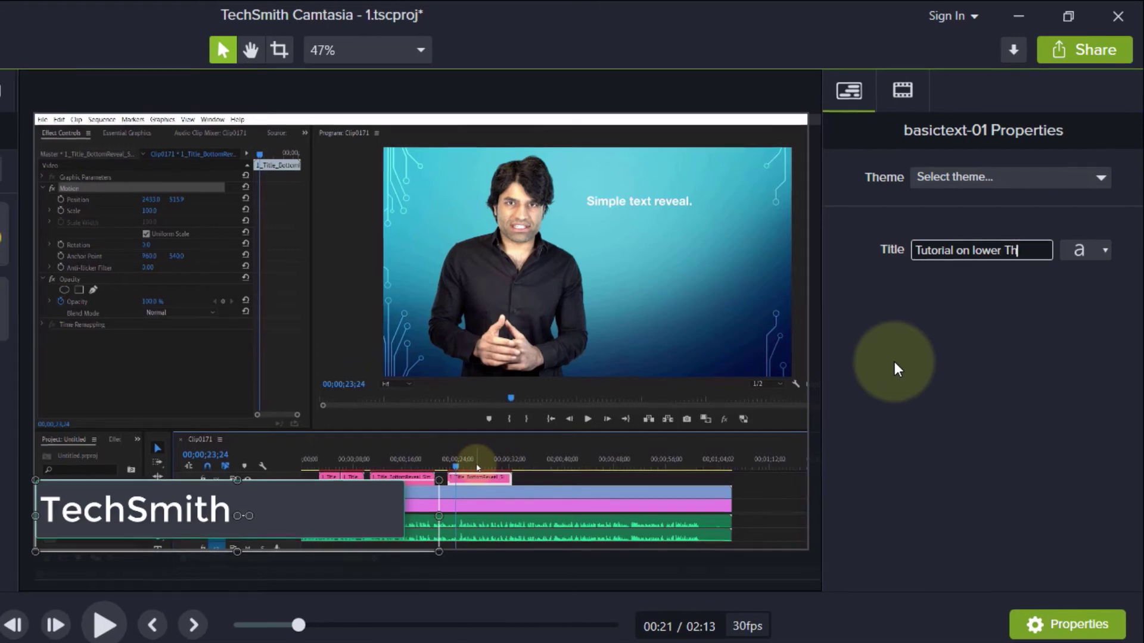
{"action": "type", "text": "ird"}
{"action": "left_click", "coordinate": [237, 597]}
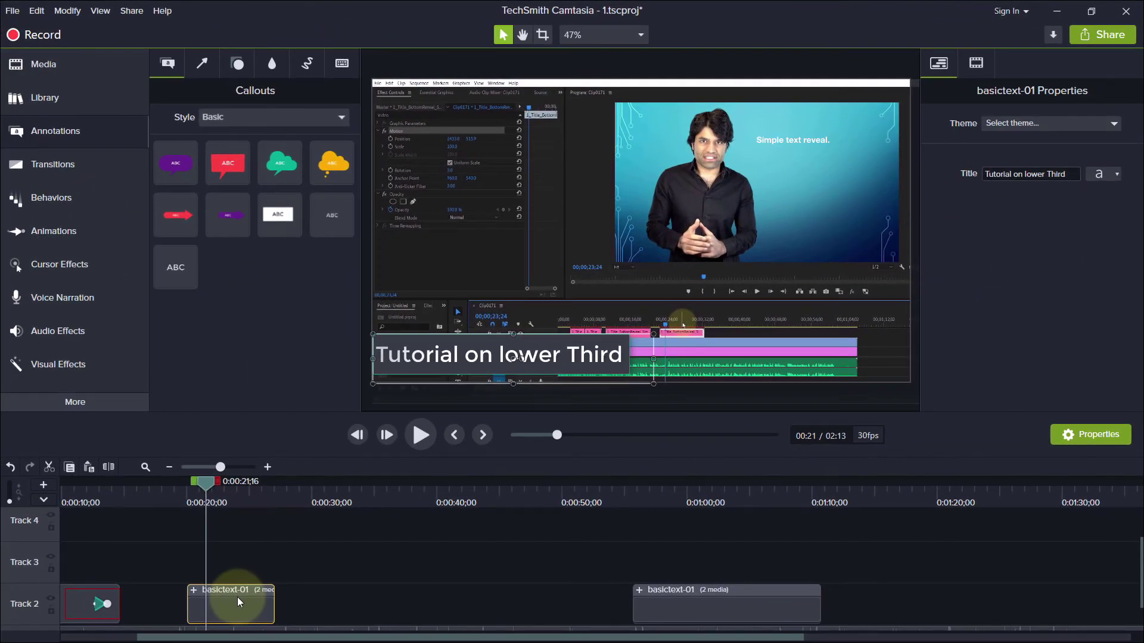
Add the basictext-01 group to the library under the name 'Lower Third'.
{"action": "right_click", "coordinate": [237, 597]}
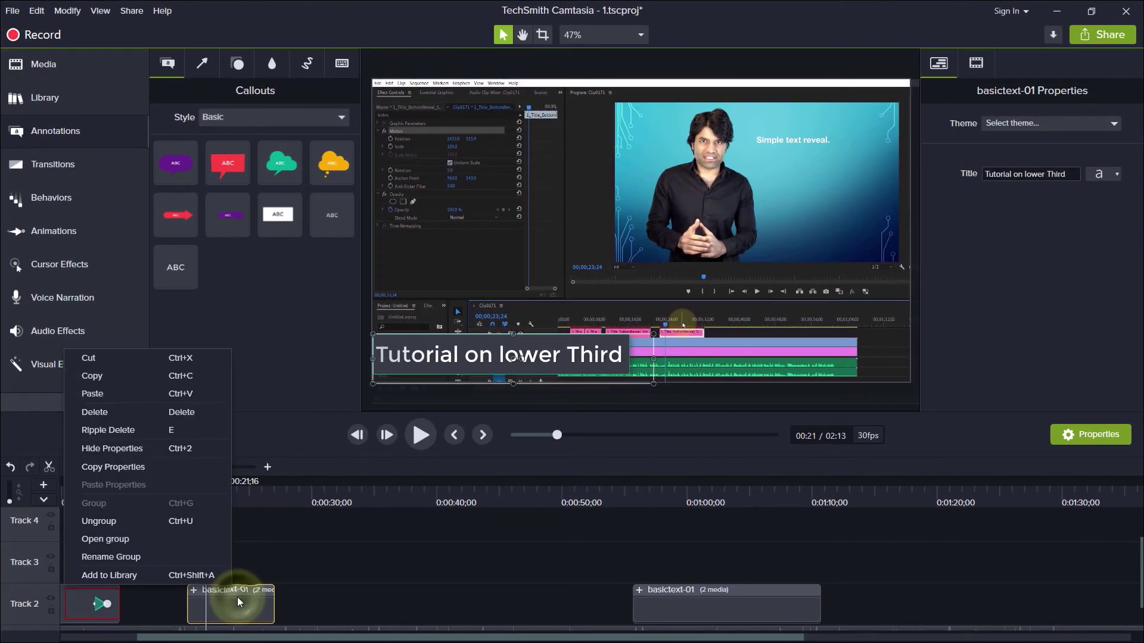
{"action": "left_click", "coordinate": [149, 573]}
{"action": "type", "text": "Lower Third"}
{"action": "left_click", "coordinate": [570, 365]}
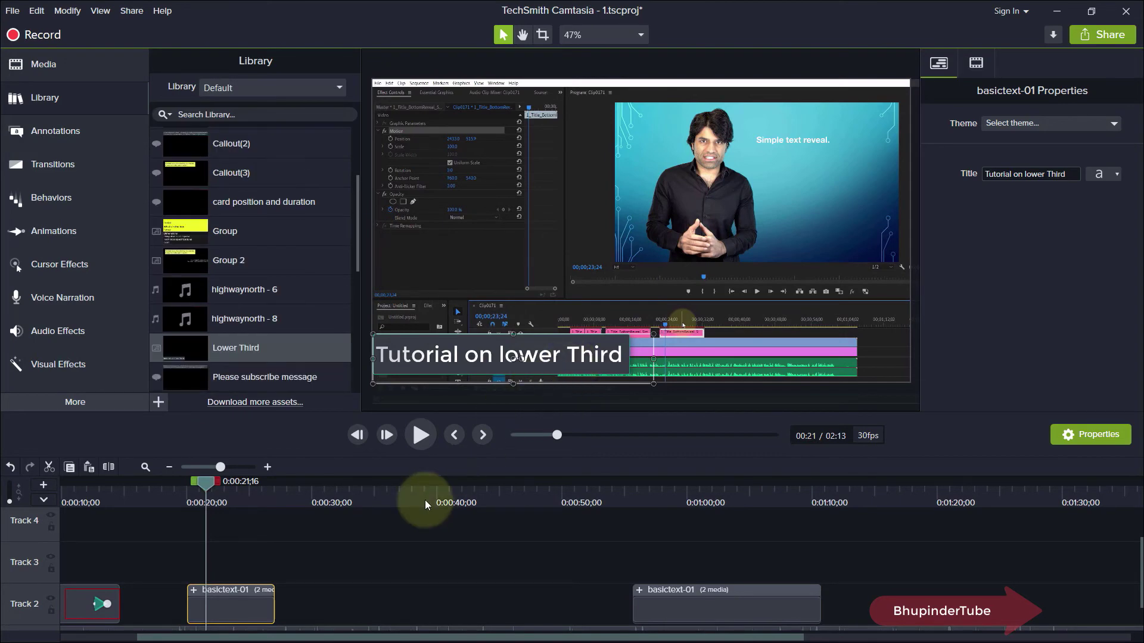
Drag the saved Lower Third from the Default library onto Track 2 near 0:00:30.
{"action": "left_click", "coordinate": [43, 106]}
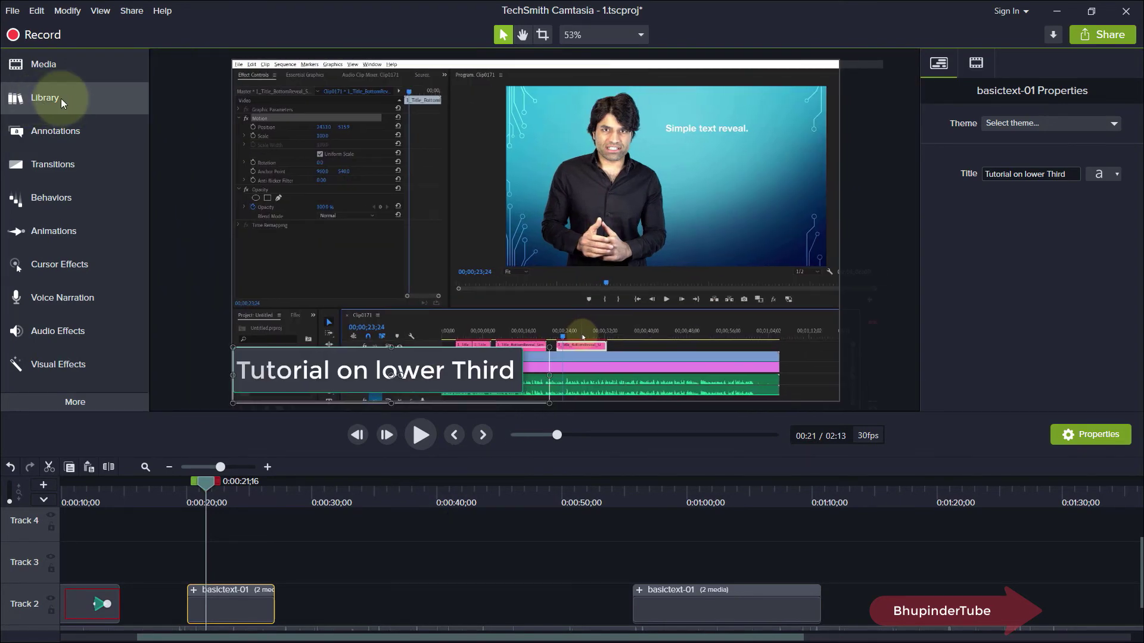
{"action": "left_click", "coordinate": [116, 101]}
{"action": "left_click", "coordinate": [256, 87]}
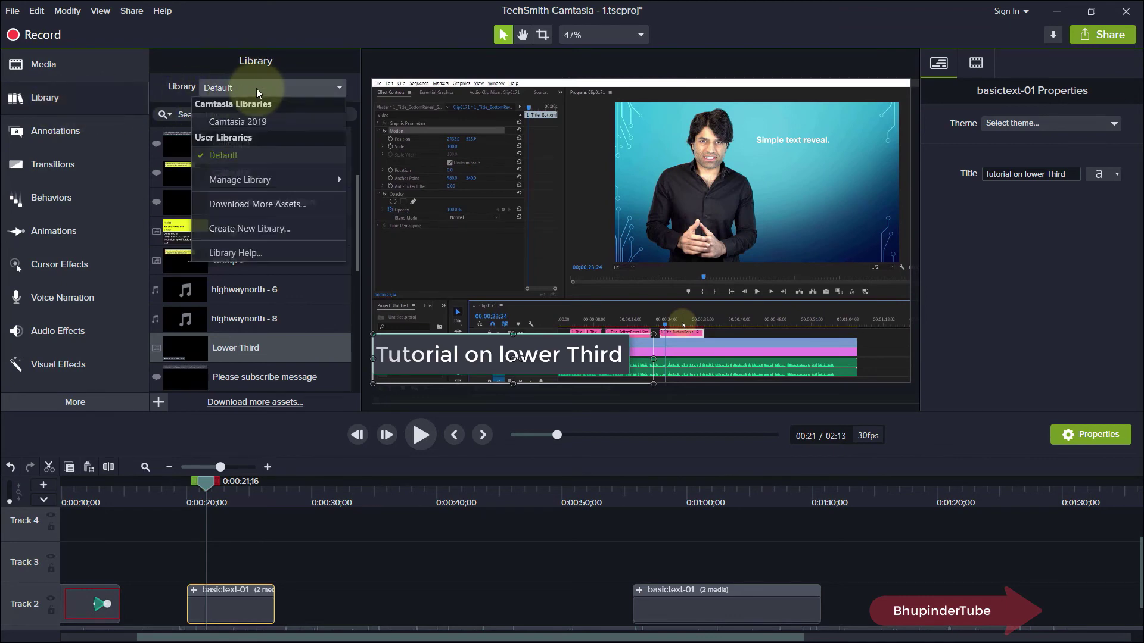
{"action": "left_click", "coordinate": [231, 153]}
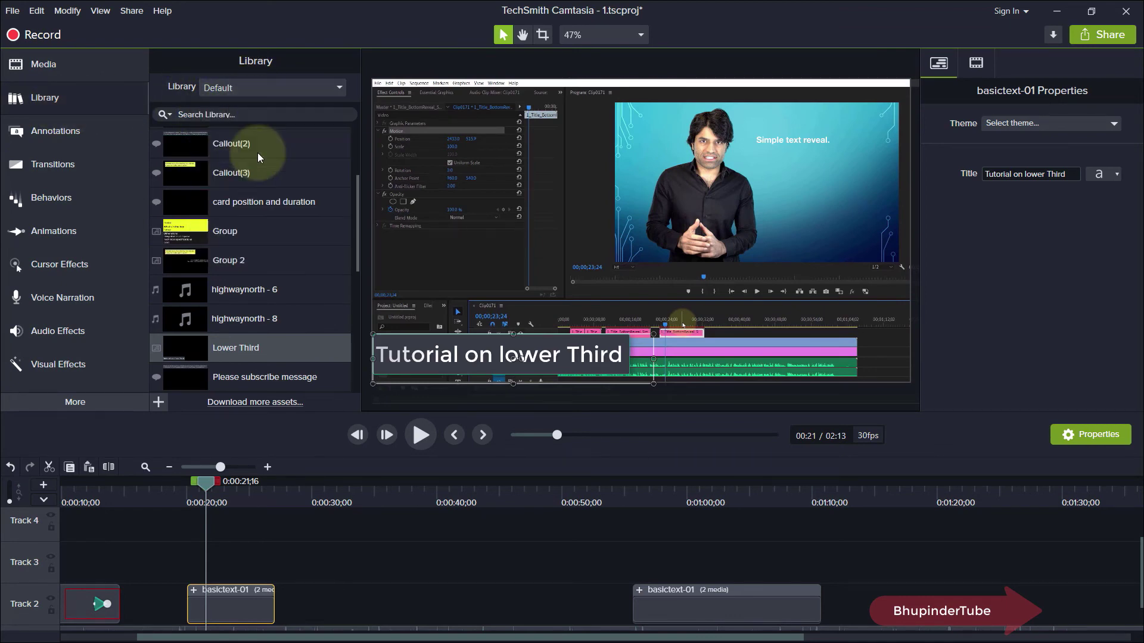
{"action": "scroll", "coordinate": [199, 330], "scroll_direction": "down", "scroll_amount": 1}
{"action": "left_click_drag", "start_coordinate": [185, 312], "coordinate": [310, 620]}
Change the copied lower third's title text to 'Another one!'.
{"action": "left_click", "coordinate": [337, 490]}
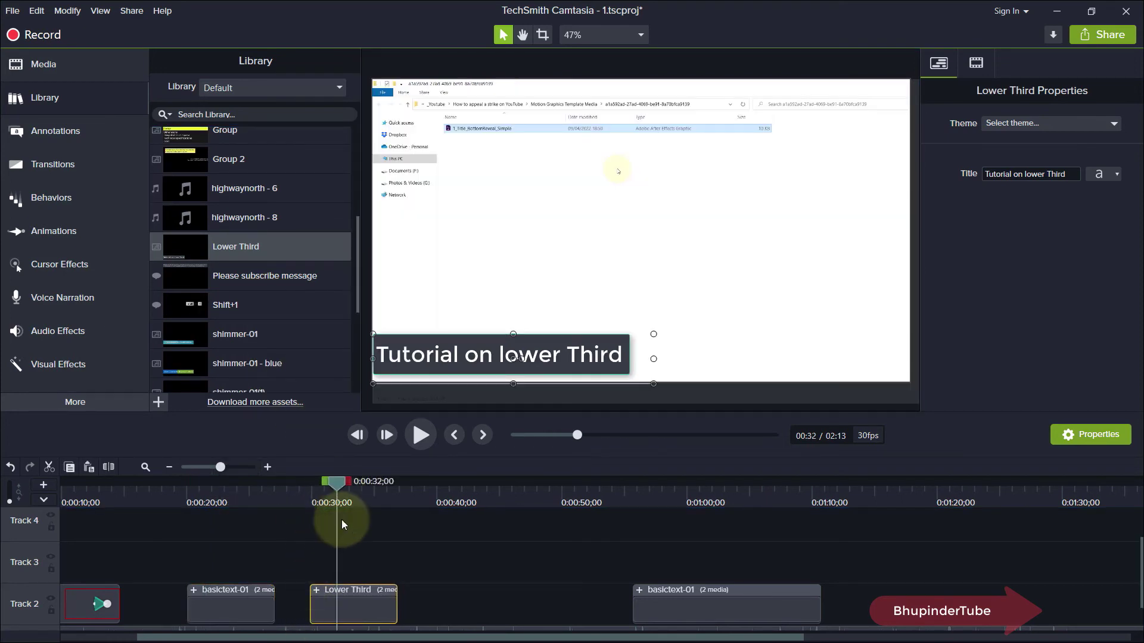
{"action": "left_click", "coordinate": [343, 487]}
{"action": "triple_click", "coordinate": [1033, 174]}
{"action": "type", "text": "Another one!"}
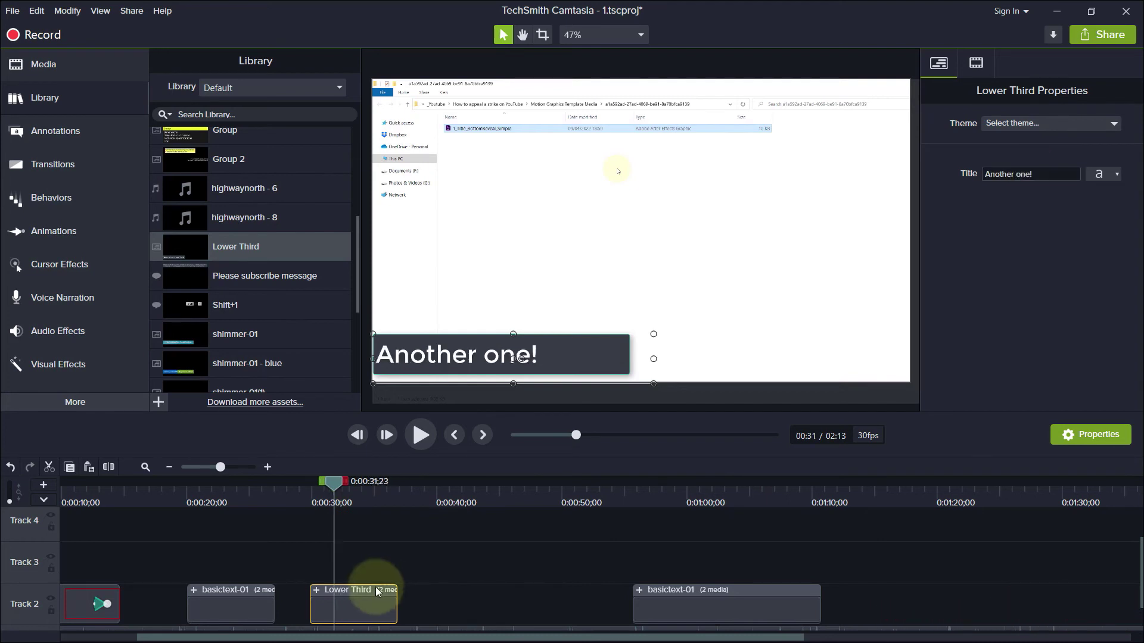
Narrow the callout inside the Lower Third group to fit the new title.
{"action": "double_click", "coordinate": [333, 591]}
{"action": "left_click", "coordinate": [369, 562]}
{"action": "left_click_drag", "start_coordinate": [626, 352], "coordinate": [556, 360]}
Move the whole Lower Third group to the top-left of the frame.
{"action": "left_click", "coordinate": [650, 338]}
{"action": "left_click", "coordinate": [649, 338]}
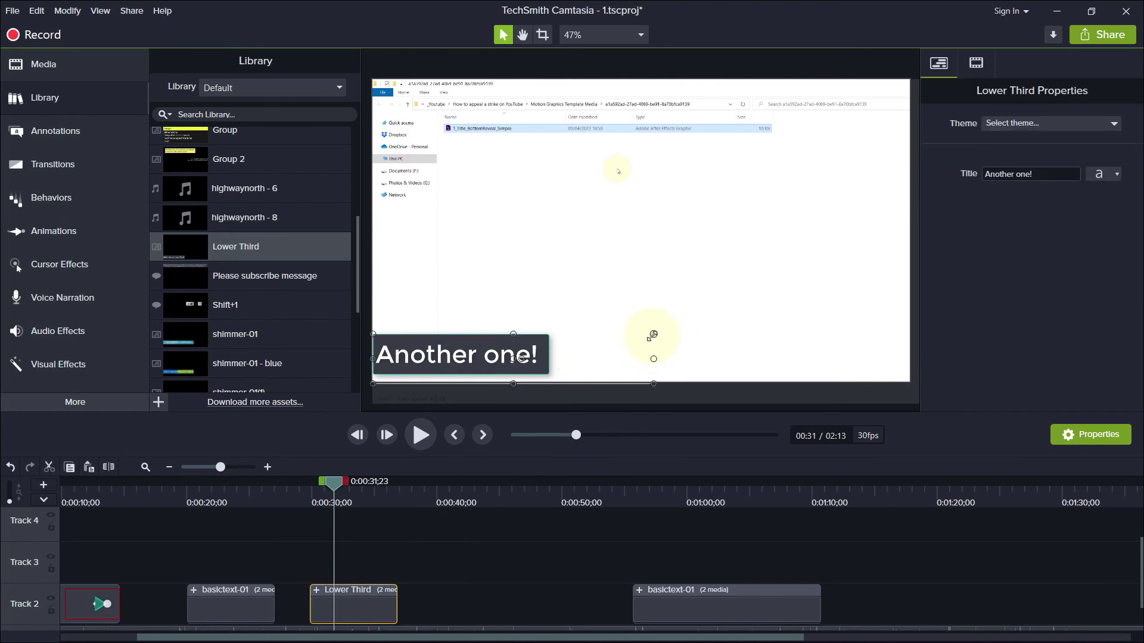
{"action": "left_click_drag", "start_coordinate": [736, 301], "coordinate": [471, 114]}
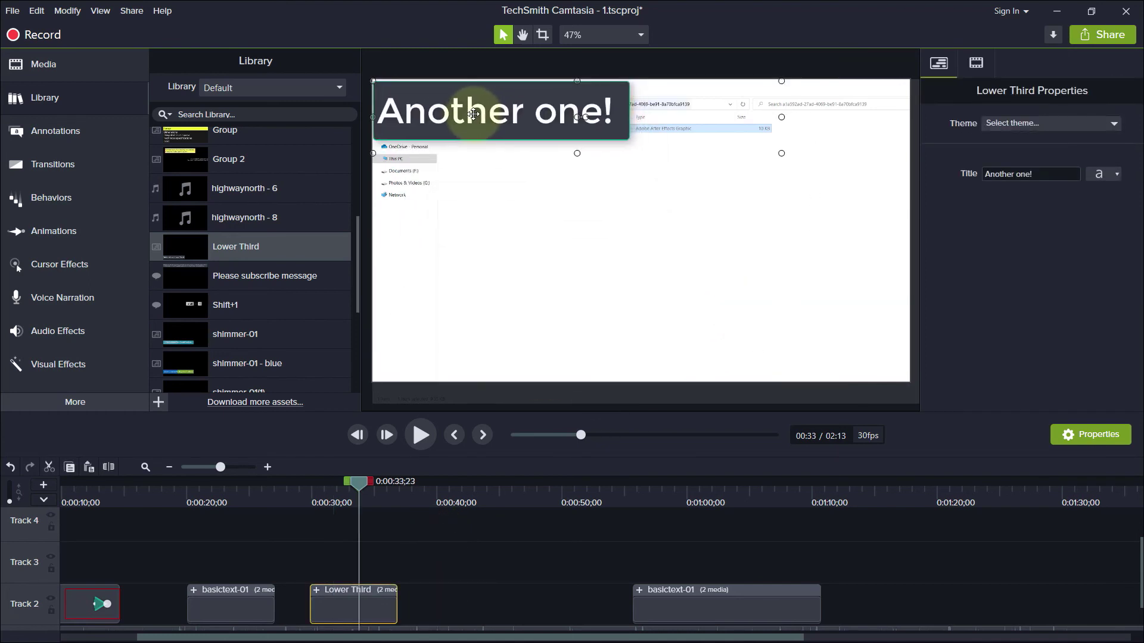
{"action": "left_click", "coordinate": [421, 441]}
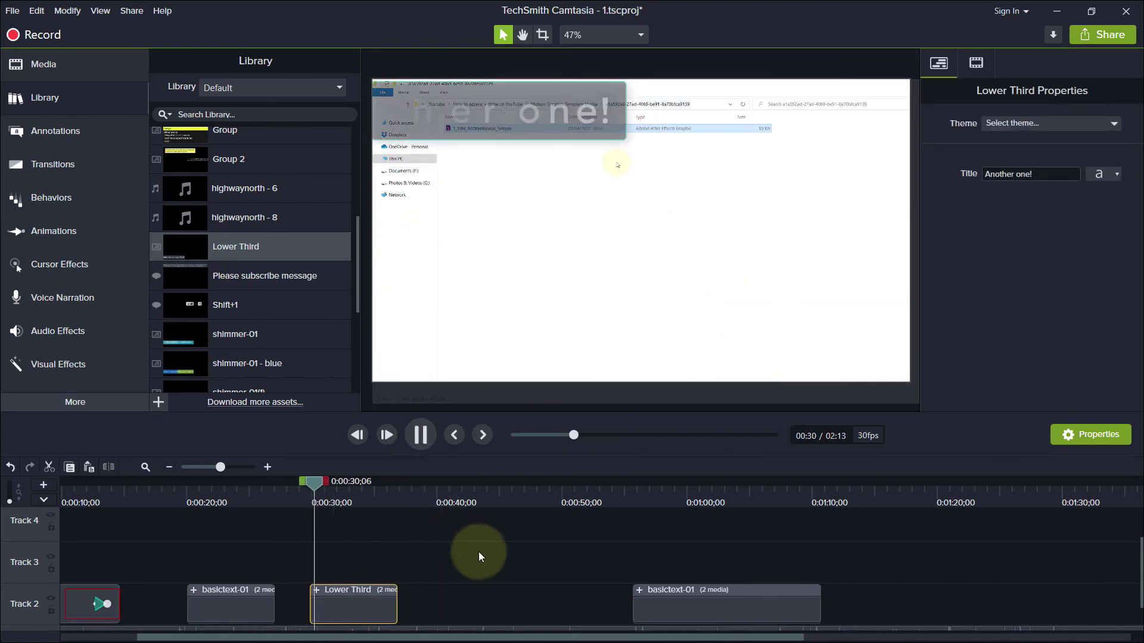